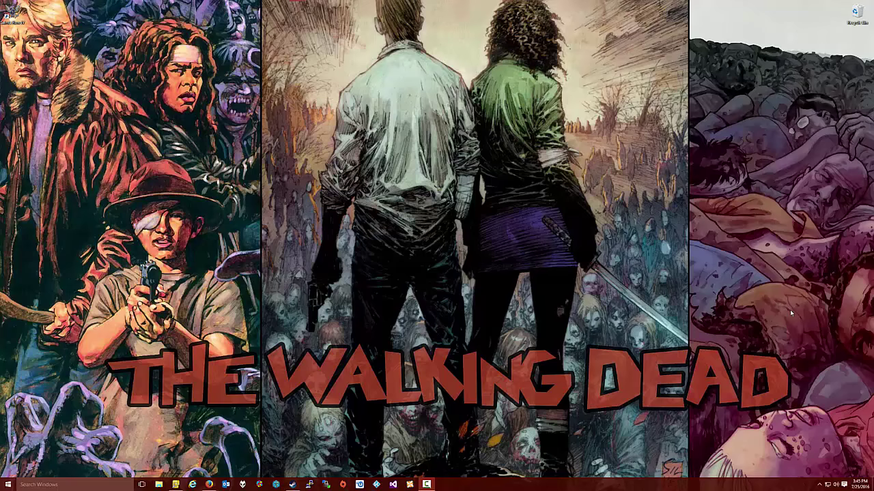
Open Firefox and view the Simply Austin YouTube playlists and the LaunchBox download page
click(209, 484)
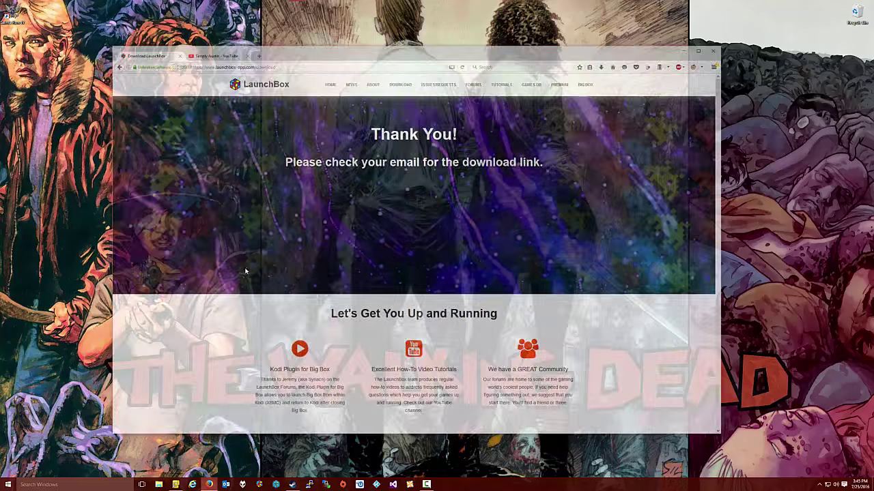
click(216, 26)
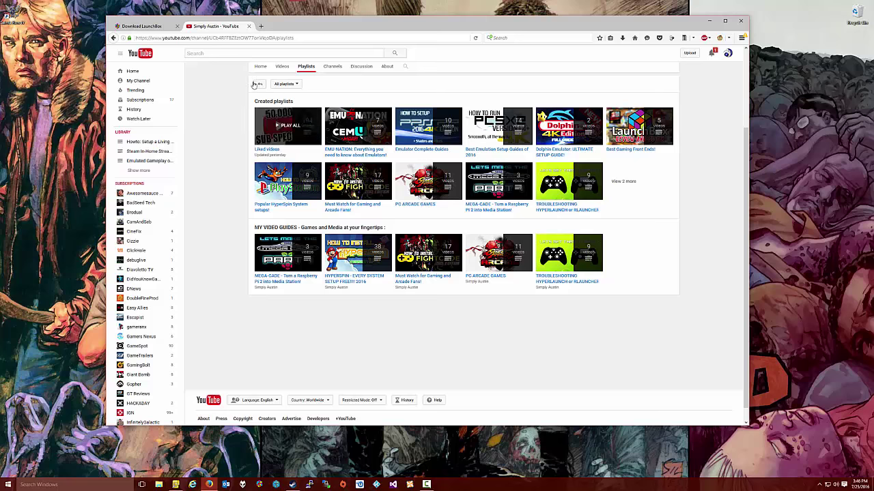
click(143, 26)
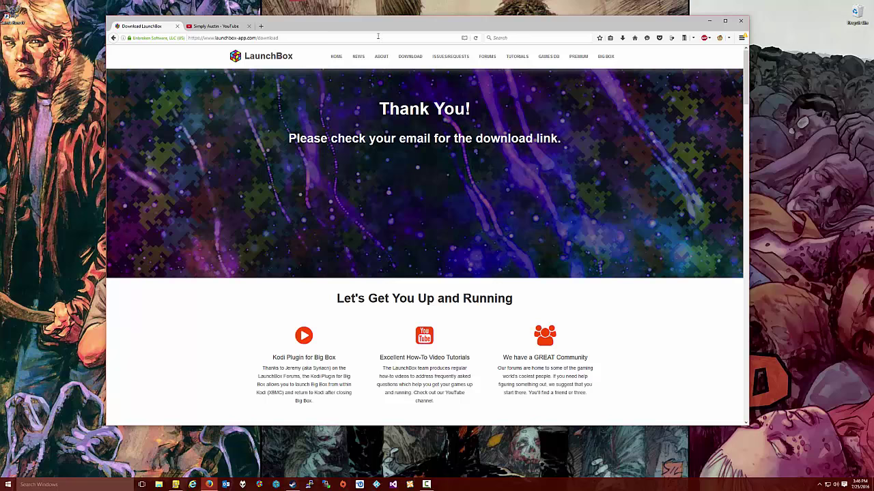
Switch to ExplorerX2, launch LaunchBox.exe from the LaunchBox folder on the C: drive, and dismiss its Welcome and Add Games windows
click(175, 485)
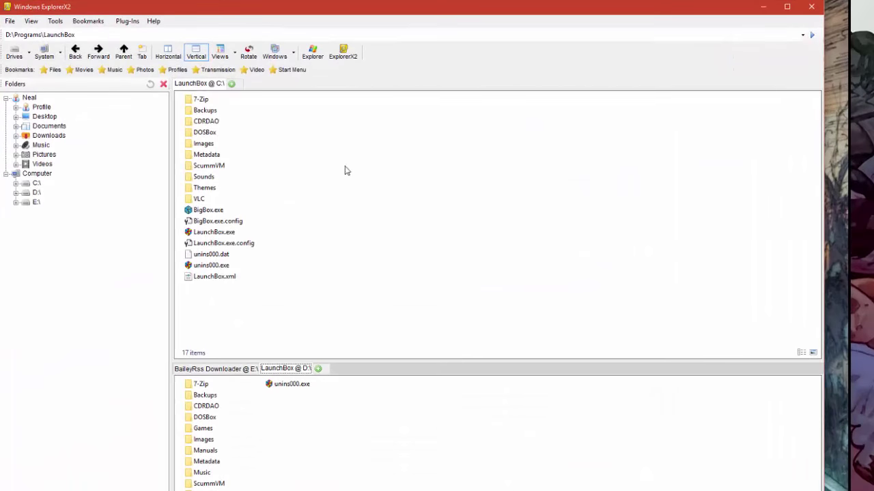
click(344, 169)
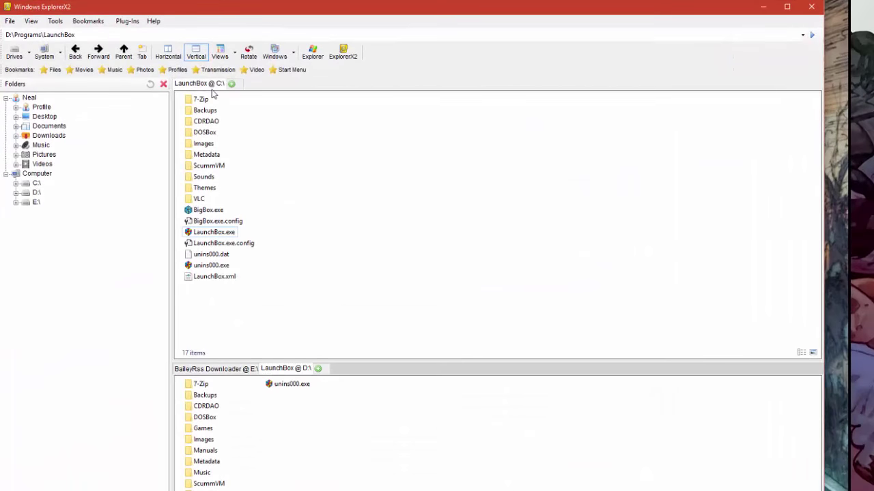
click(203, 85)
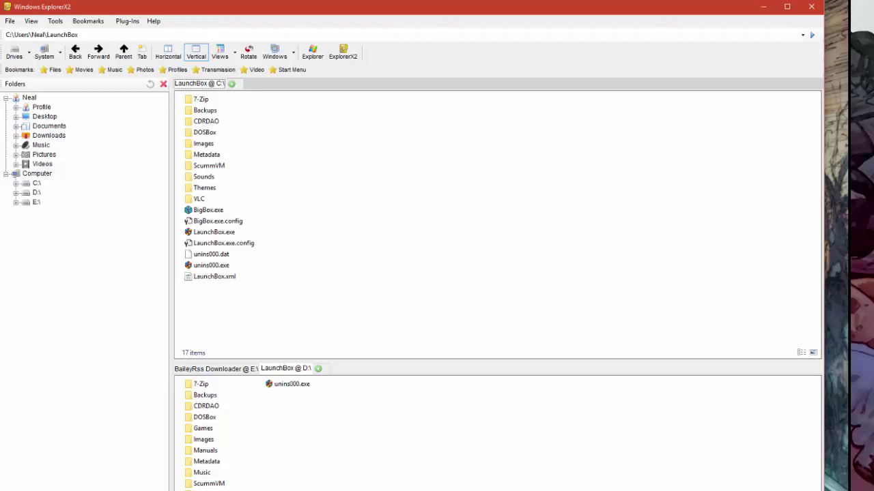
click(225, 232)
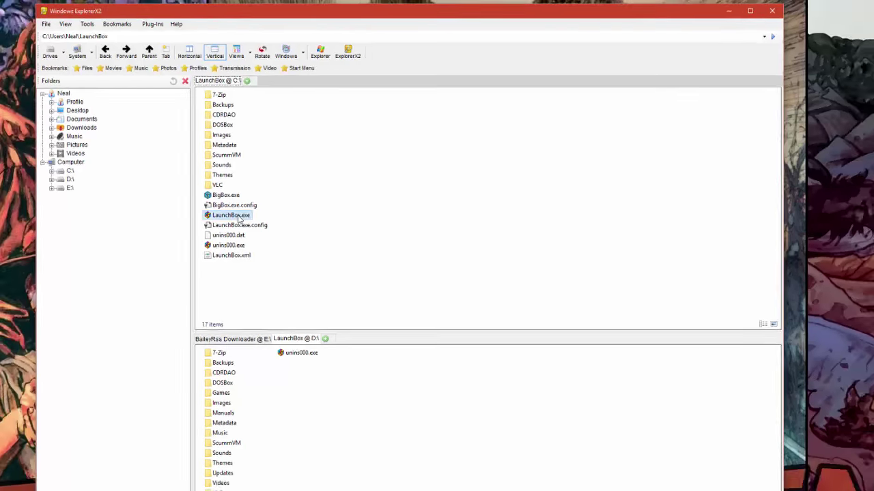
double_click(231, 215)
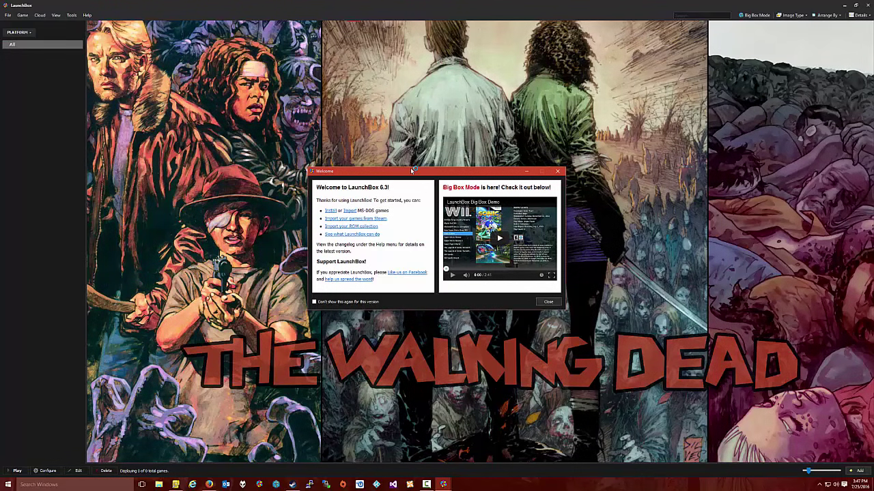
click(557, 173)
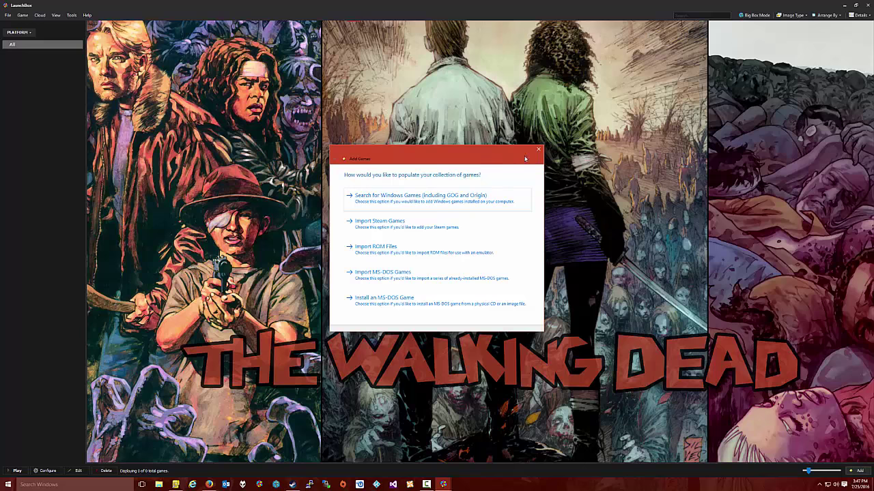
click(538, 150)
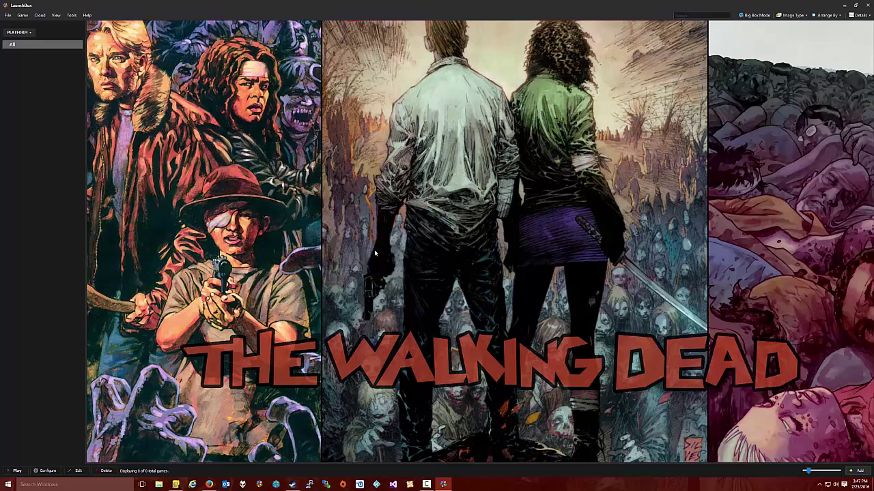
Set the default background image option to Use LaunchBox Default Background
click(72, 15)
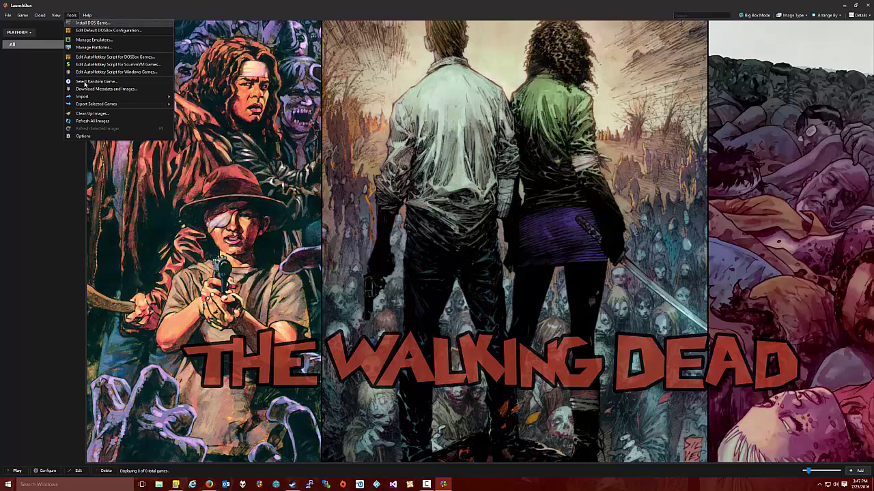
click(82, 136)
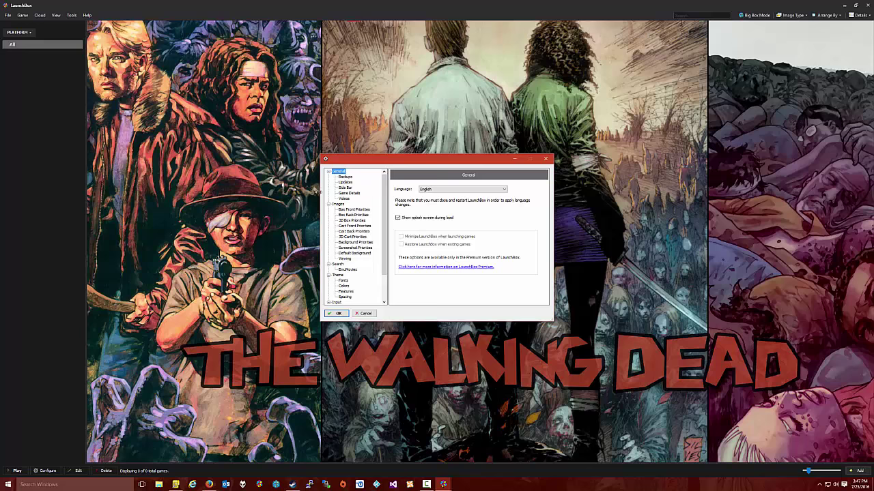
click(337, 205)
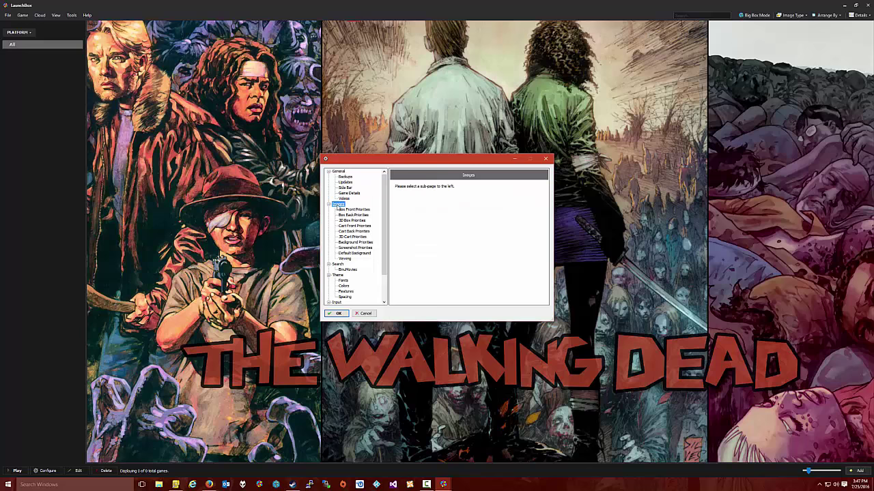
click(354, 253)
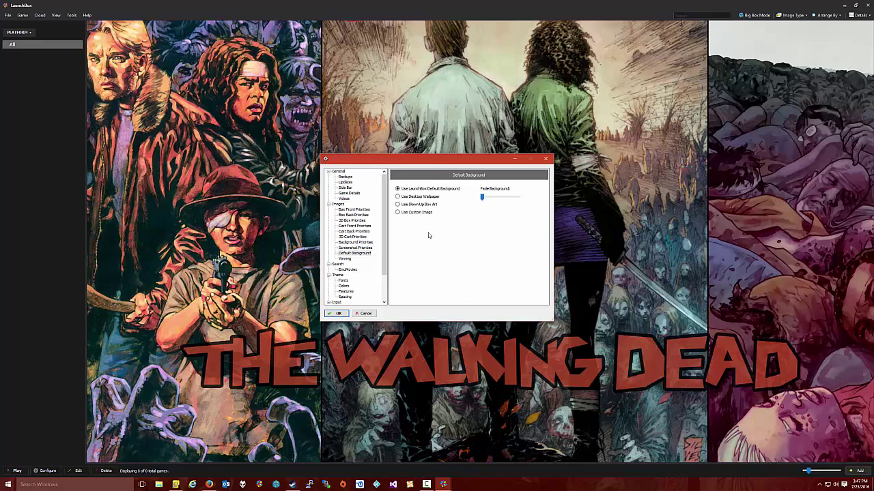
click(338, 314)
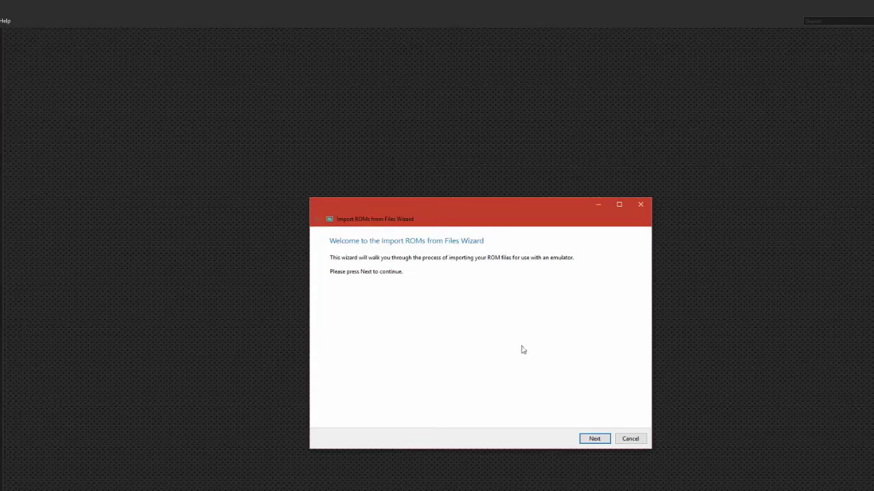
Add the folder D:\Games\GameCube as the source in the ROM import wizard
click(594, 439)
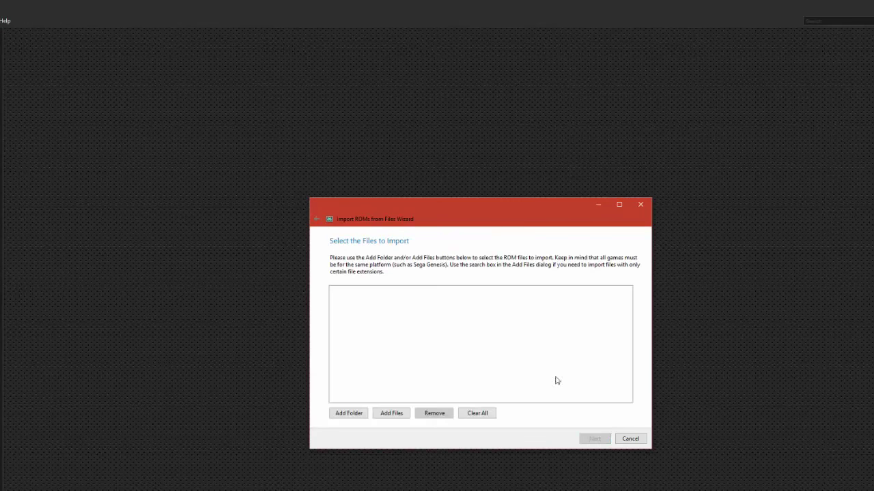
click(346, 414)
scroll(443, 403, down, 8)
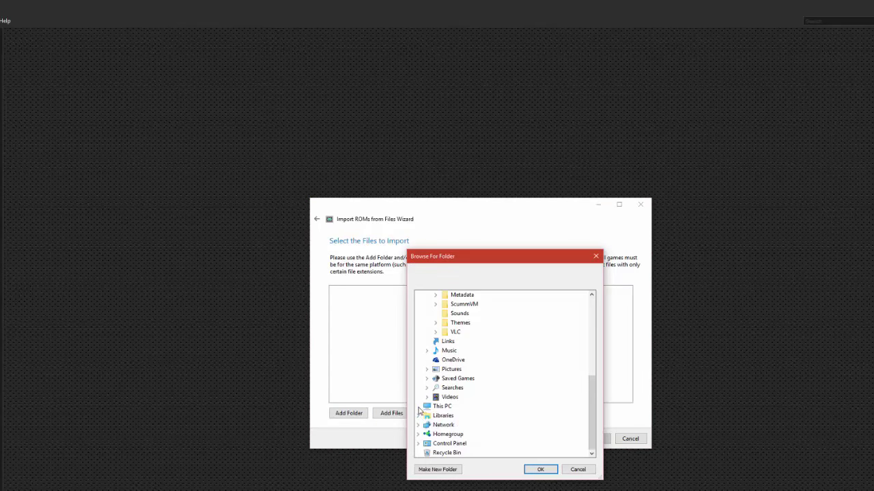
click(419, 408)
click(428, 399)
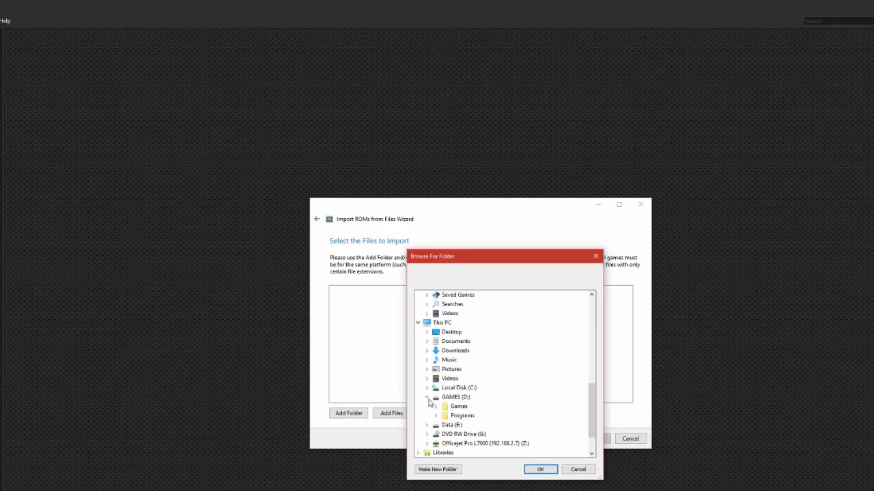
scroll(433, 426, down, 1)
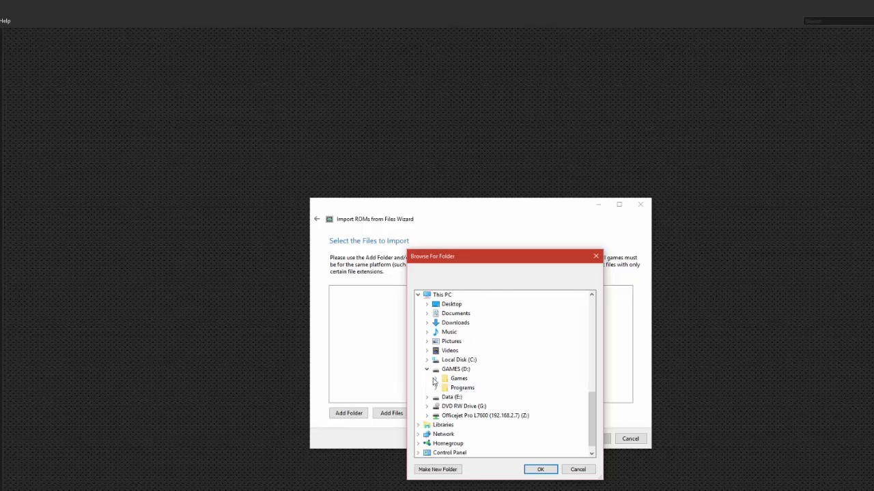
click(436, 378)
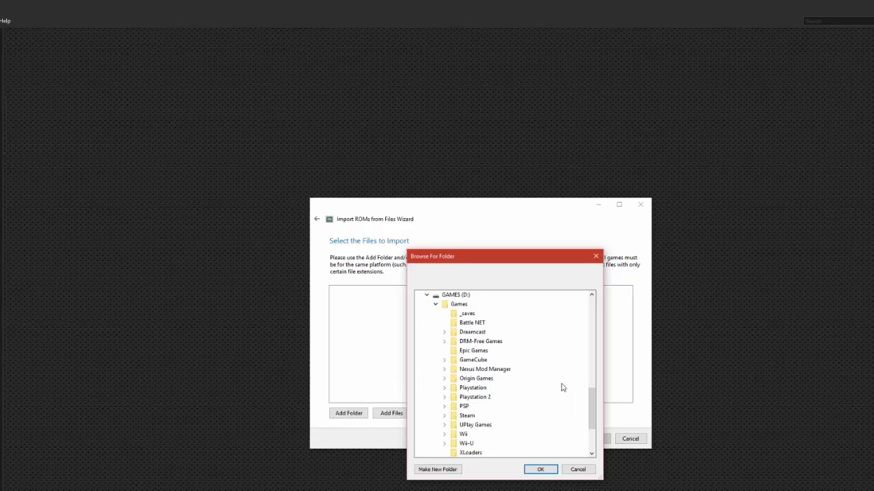
double_click(473, 360)
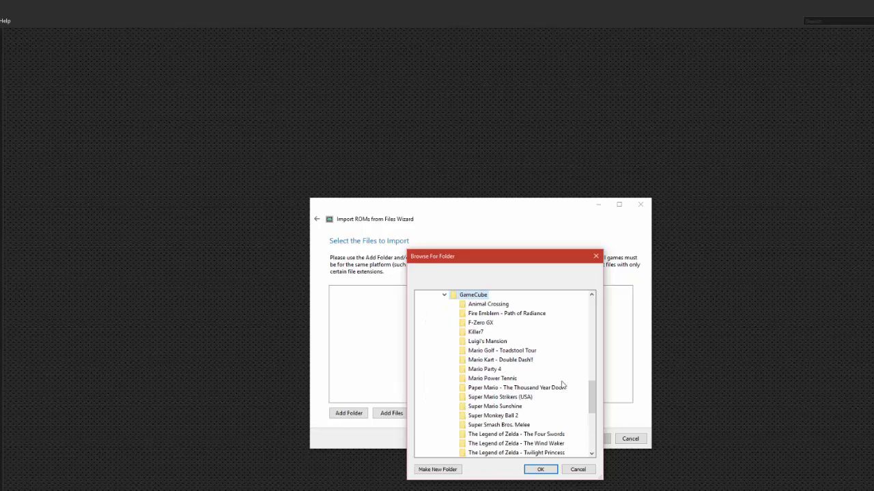
click(536, 470)
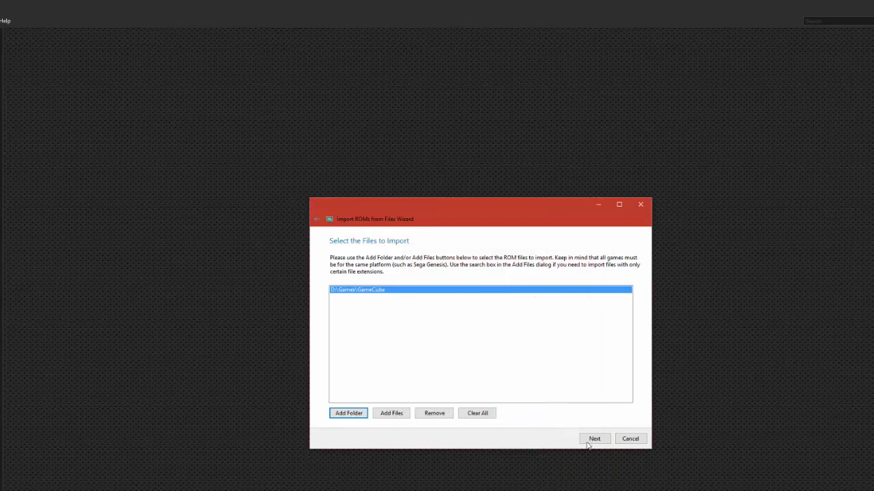
click(593, 440)
Set the platform for the imported ROMs to Nintendo GameCube
click(471, 276)
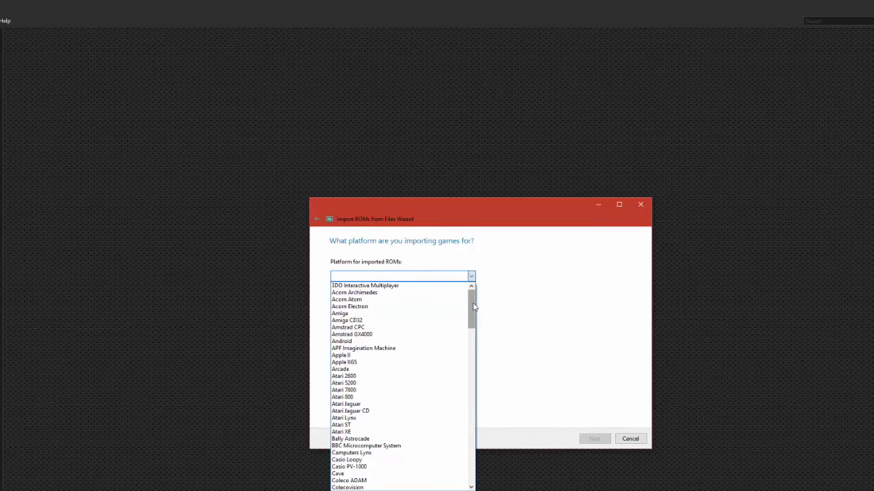
drag(474, 307, 477, 392)
click(428, 406)
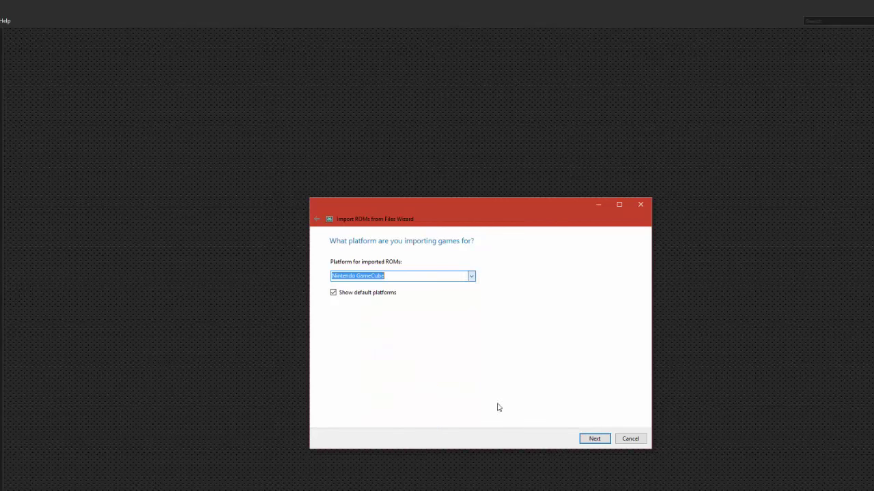
click(594, 439)
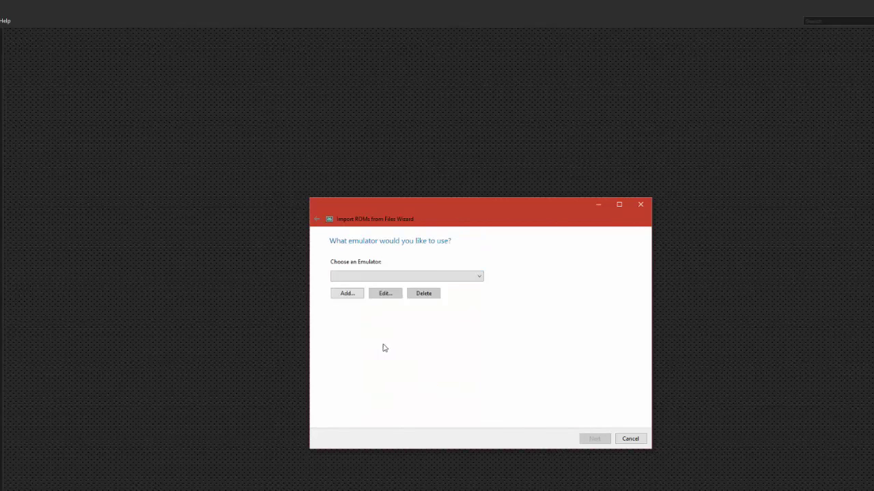
Add Dolphin as the emulator for the import, with application path D:\Programs\Dolphin\Dolphin.exe
click(478, 277)
click(493, 298)
click(349, 294)
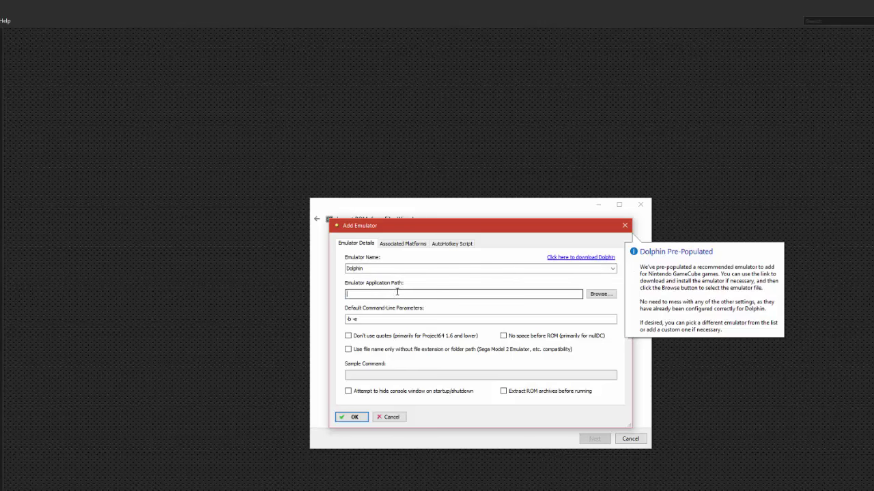
click(592, 294)
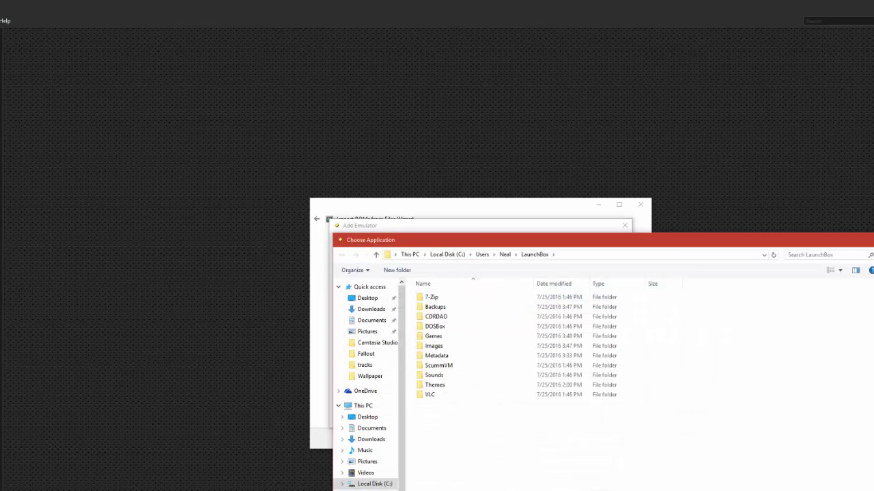
click(368, 489)
double_click(434, 307)
double_click(435, 327)
double_click(440, 317)
click(410, 319)
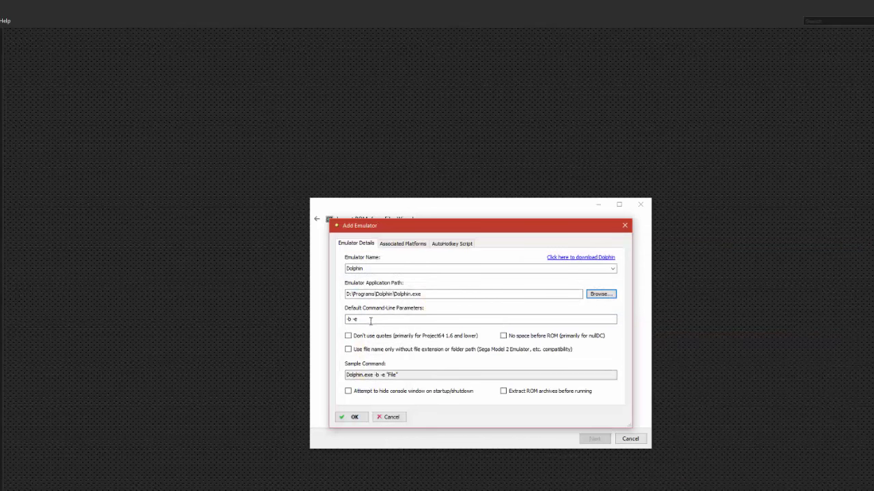
key(ctrl+a)
click(432, 321)
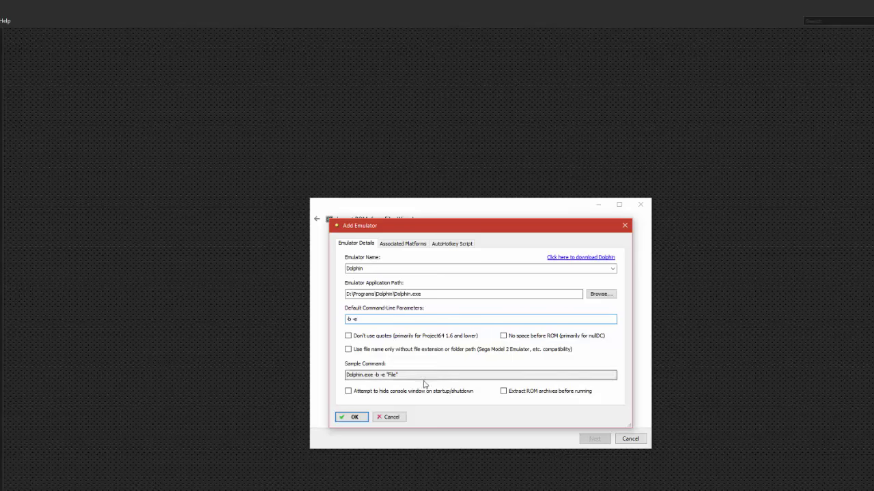
click(346, 416)
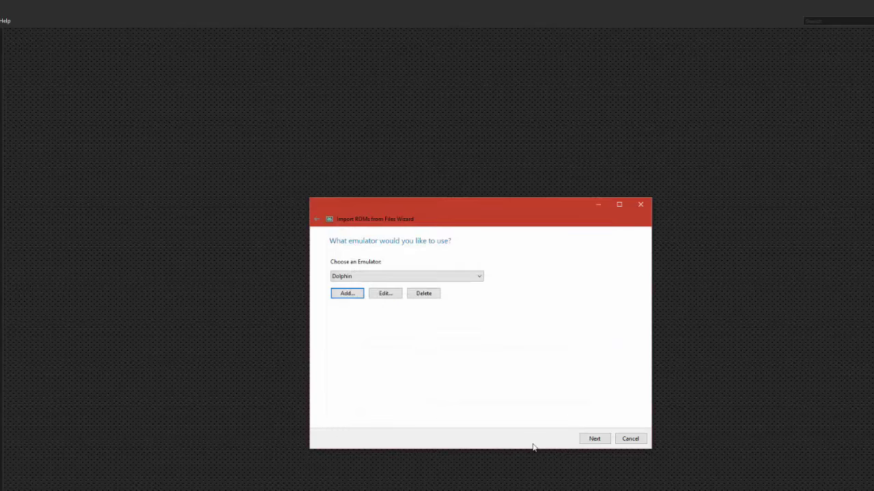
click(593, 439)
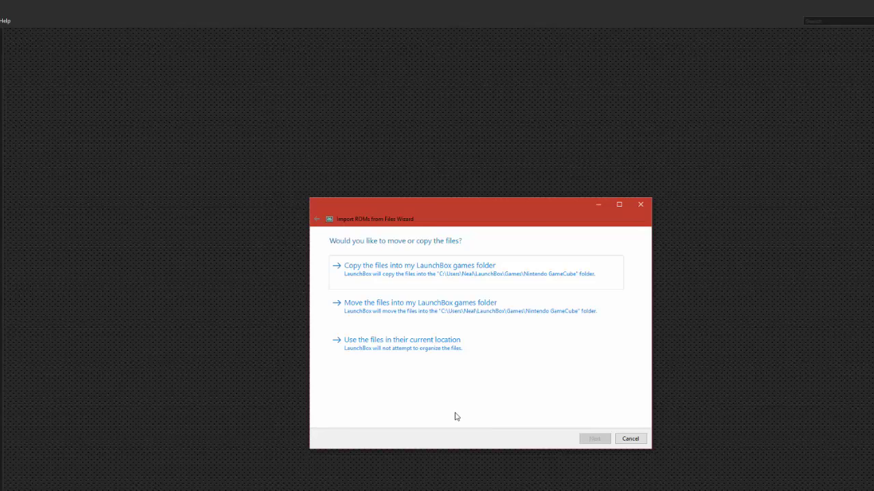
Use the ROM files in their current location and include metadata from Wikipedia for the games
click(399, 347)
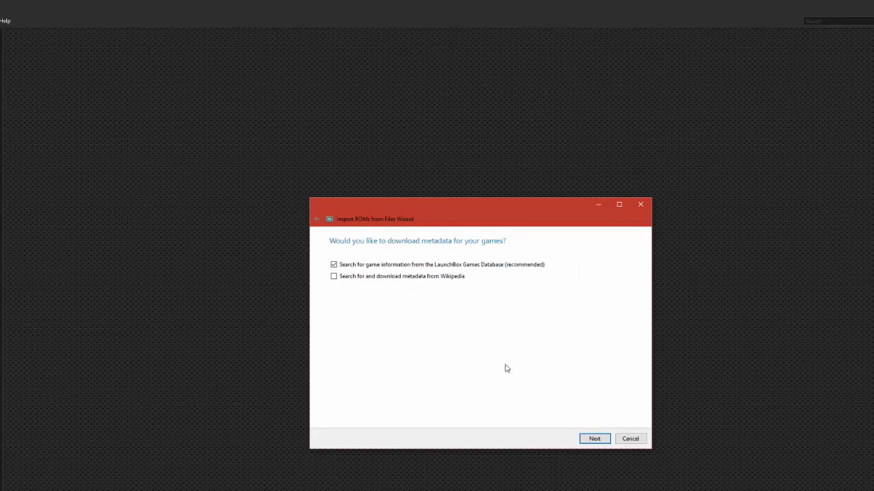
click(334, 276)
click(595, 439)
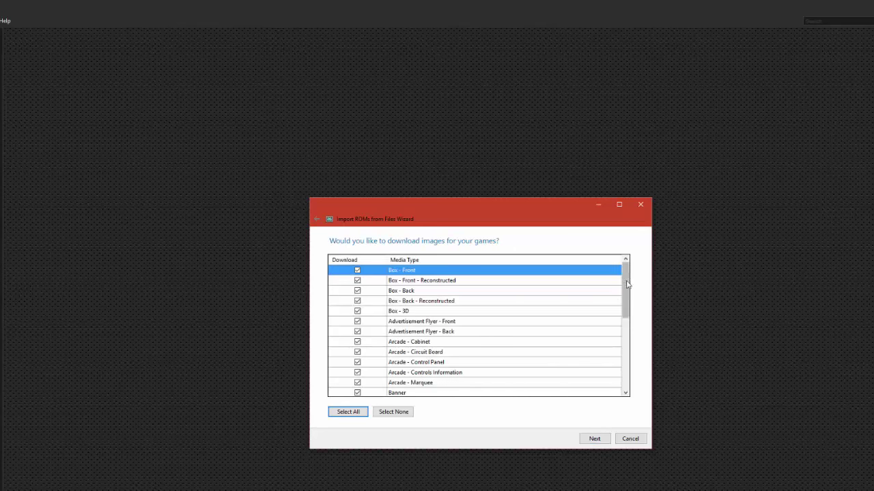
Review the list of image media types and accept all of them for download
drag(628, 284, 634, 363)
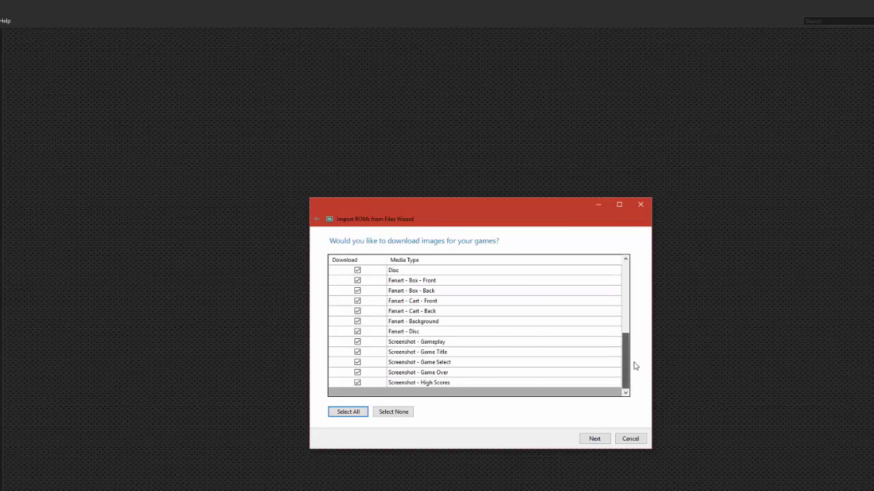
click(592, 441)
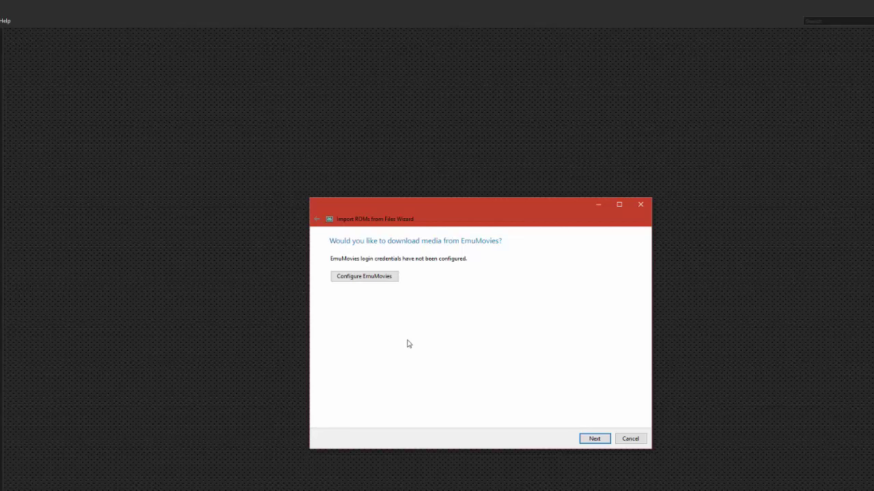
Skip EmuMovies media, turn off looking for PDF manuals and use folder names instead of ROM file names for game titles
click(595, 439)
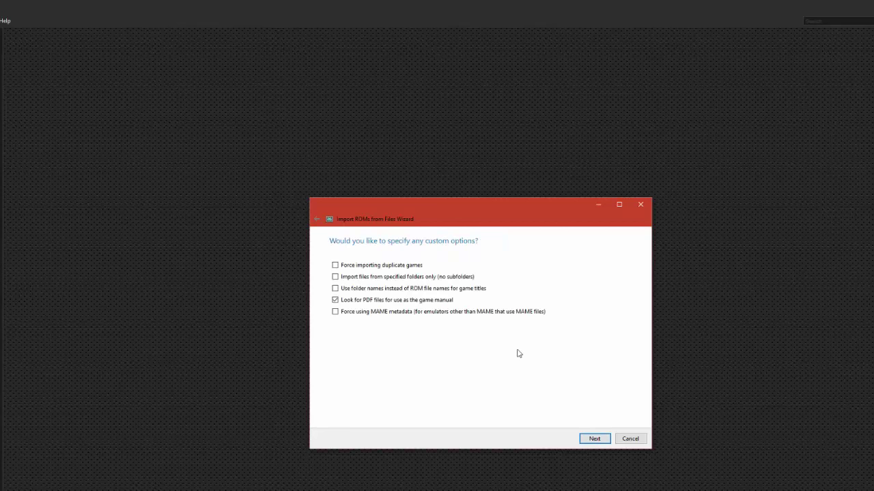
click(335, 301)
click(359, 291)
click(596, 439)
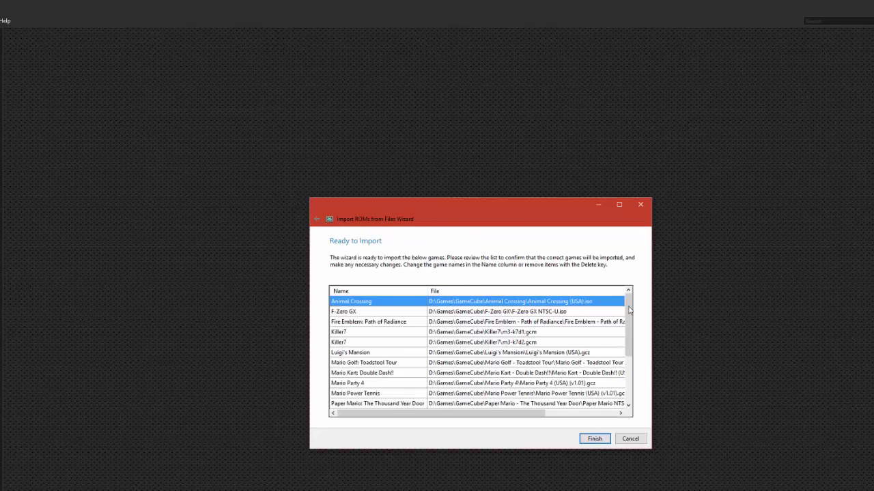
Review the games in the import list through to Viewtiful Joe and complete the import
drag(628, 329, 633, 299)
drag(629, 317, 630, 372)
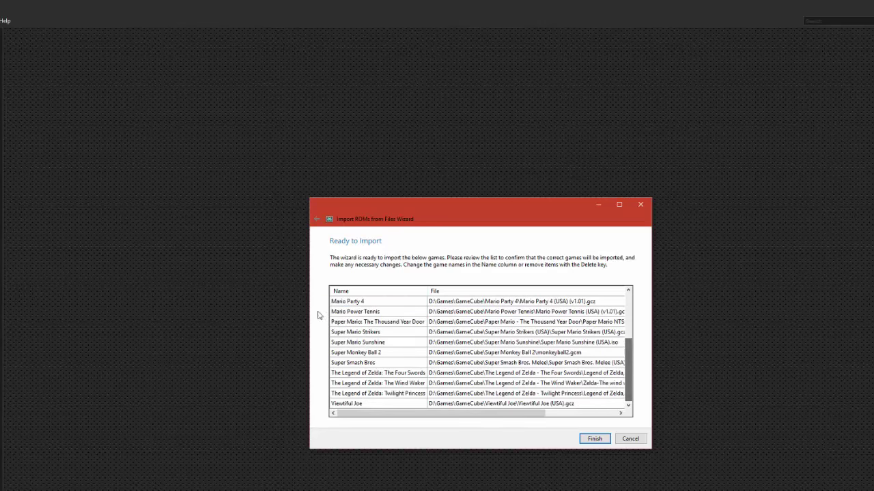
click(387, 342)
click(385, 342)
click(388, 342)
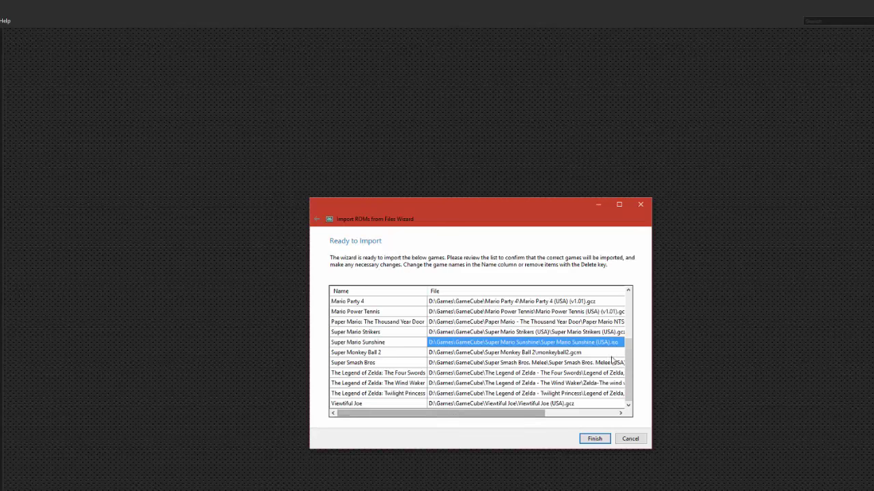
scroll(615, 356, up, 3)
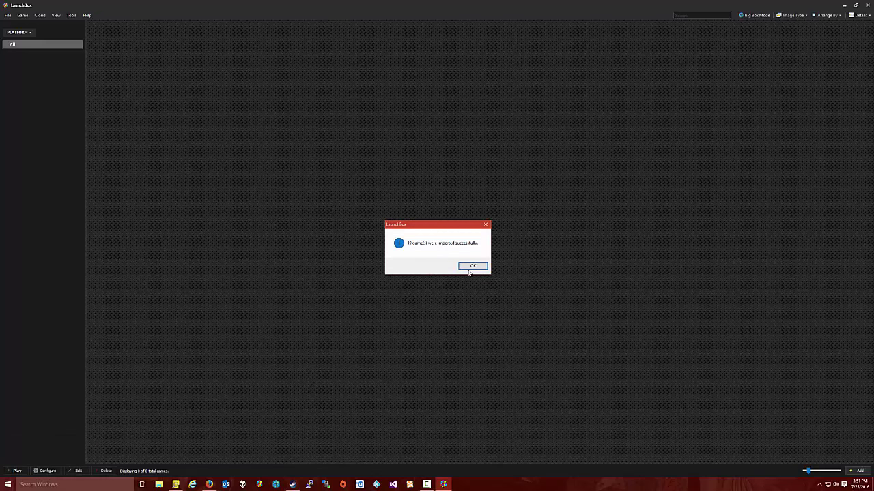
click(471, 266)
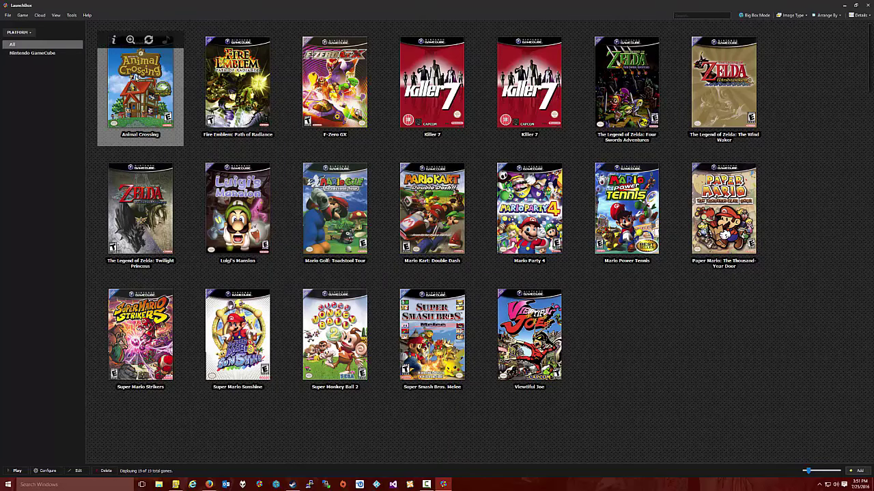
Launch Animal Crossing from the game library to test it and exit back to the library
click(134, 77)
right_click(138, 80)
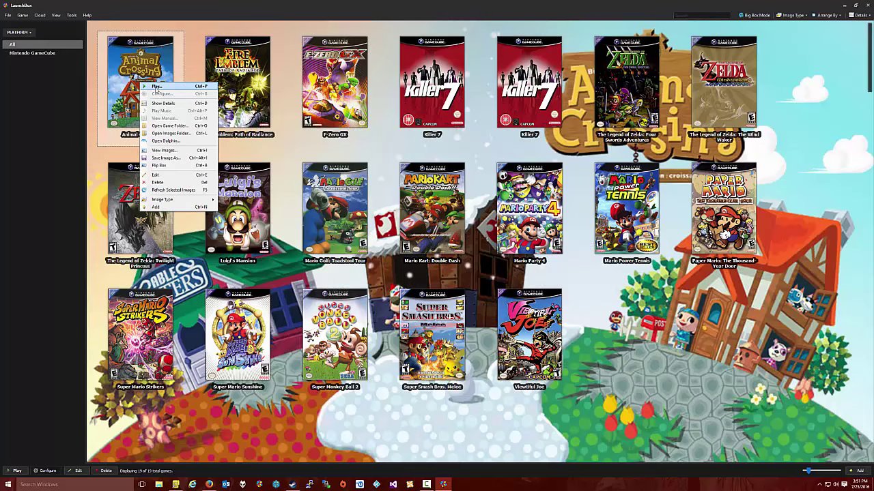
click(155, 87)
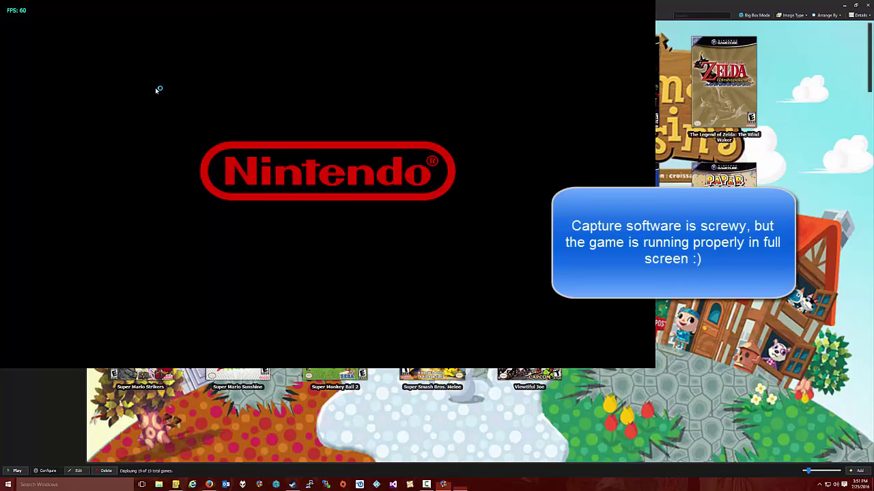
key(Escape)
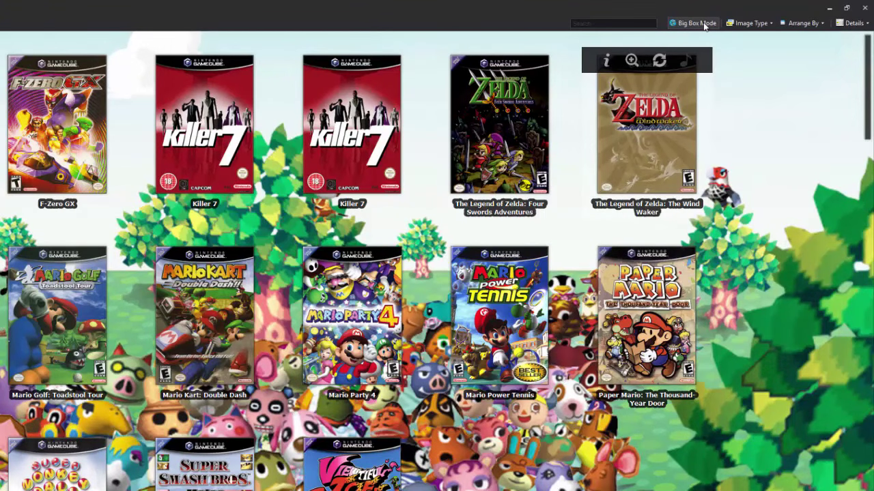
Try to open Big Box Mode and decline to learn more about LaunchBox Premium
click(703, 24)
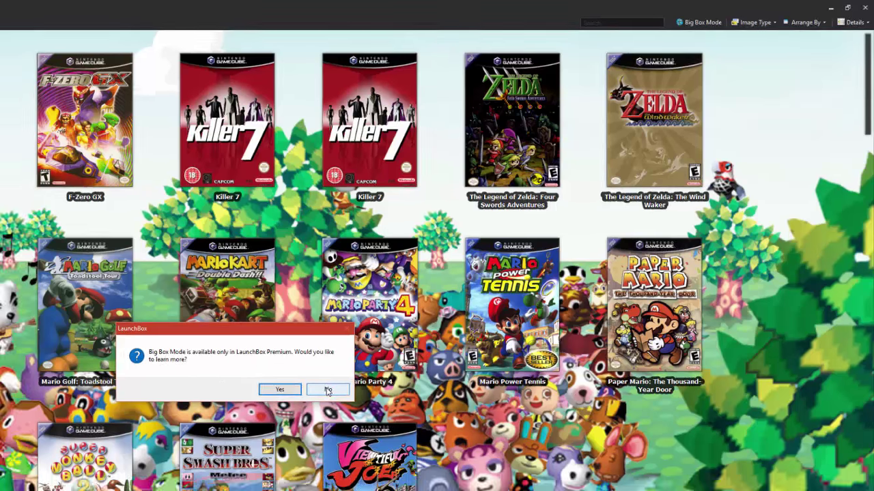
click(308, 402)
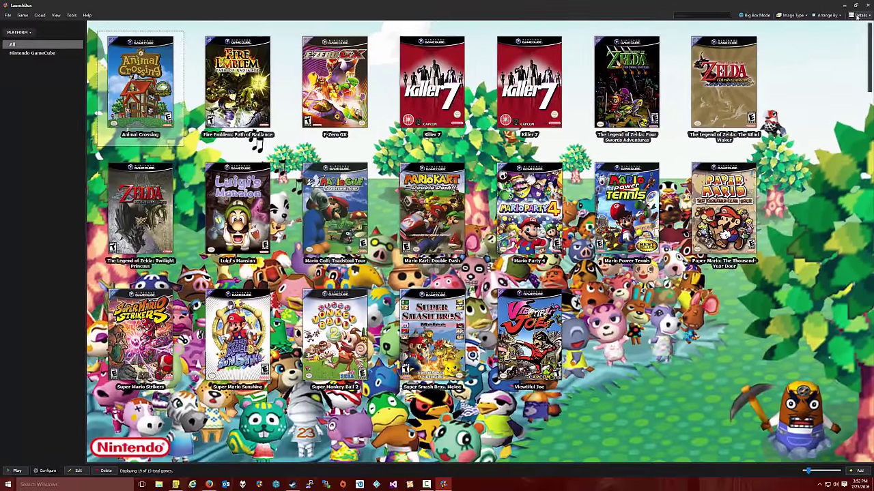
Show the game details and view those of The Legend of Zelda: Four Swords Adventures
click(857, 16)
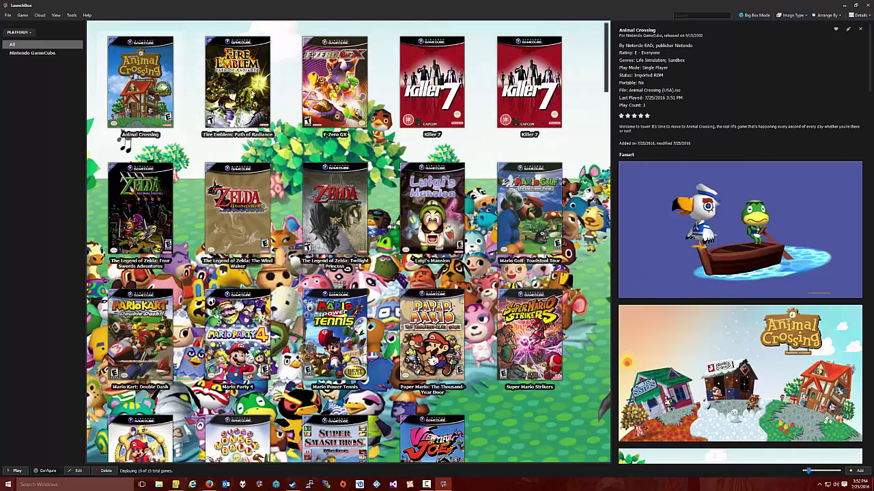
key(Down)
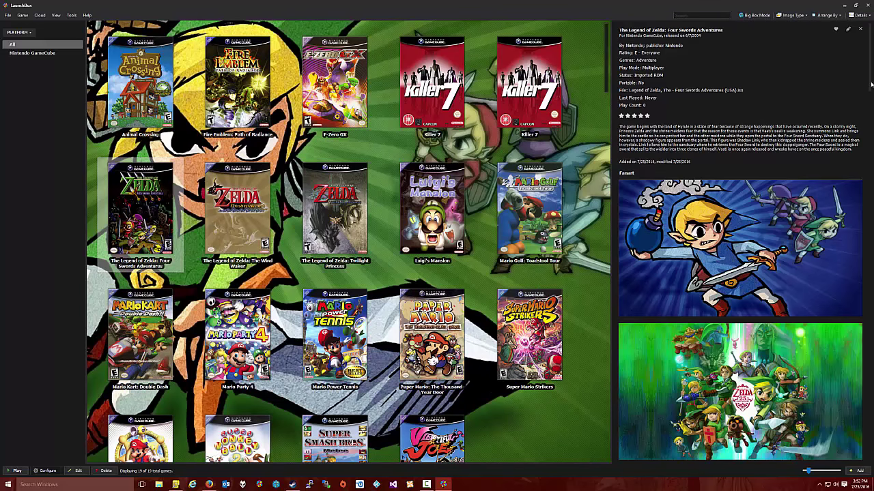
drag(872, 69, 871, 28)
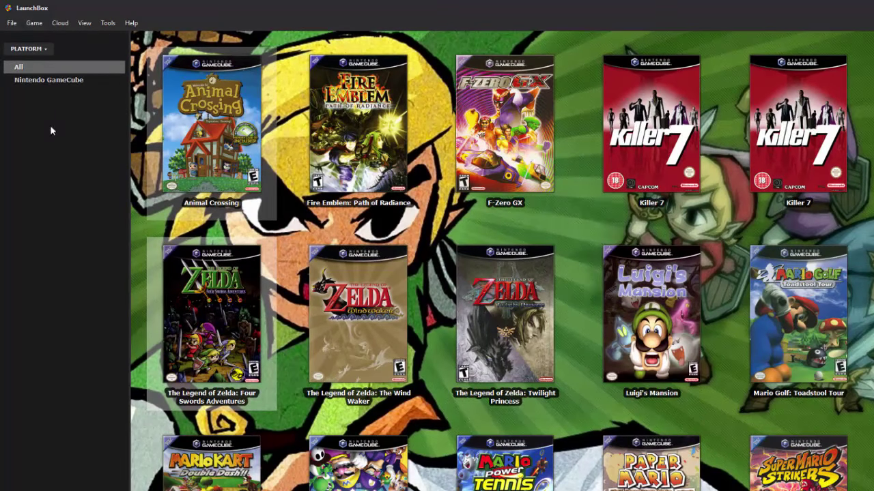
click(107, 24)
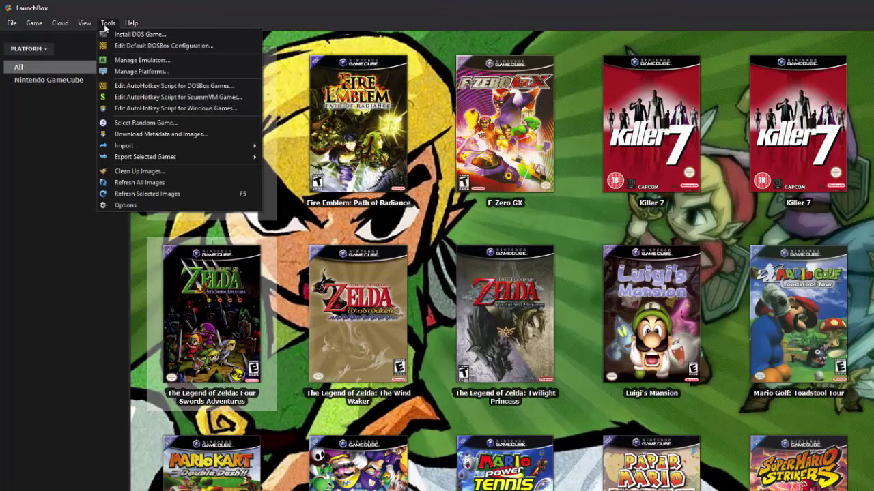
mouse_move(174, 150)
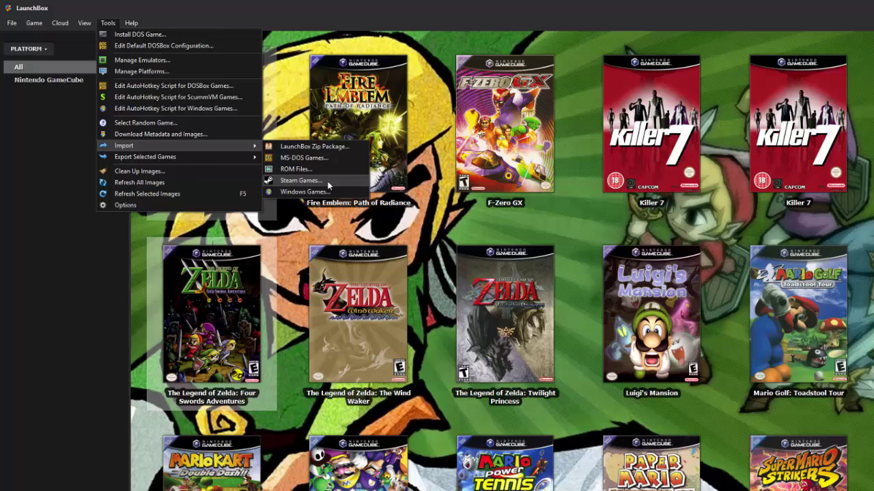
click(52, 167)
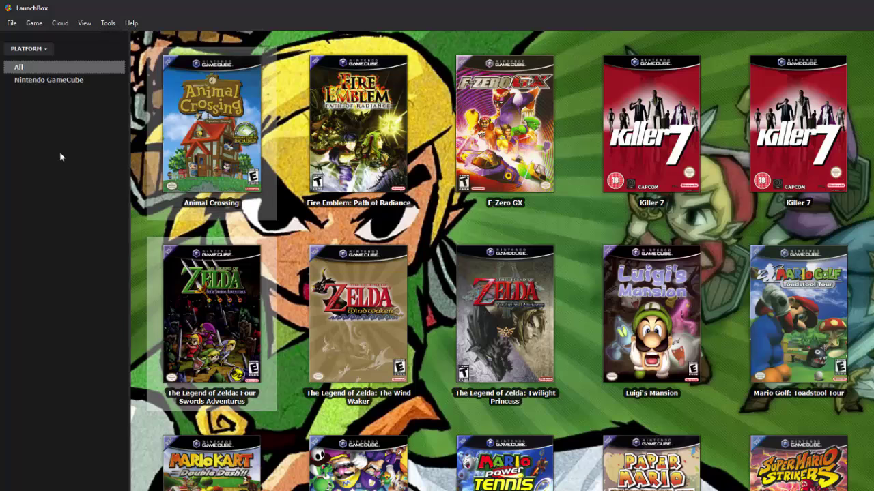
Start adding a new game to the library manually
click(31, 23)
click(51, 193)
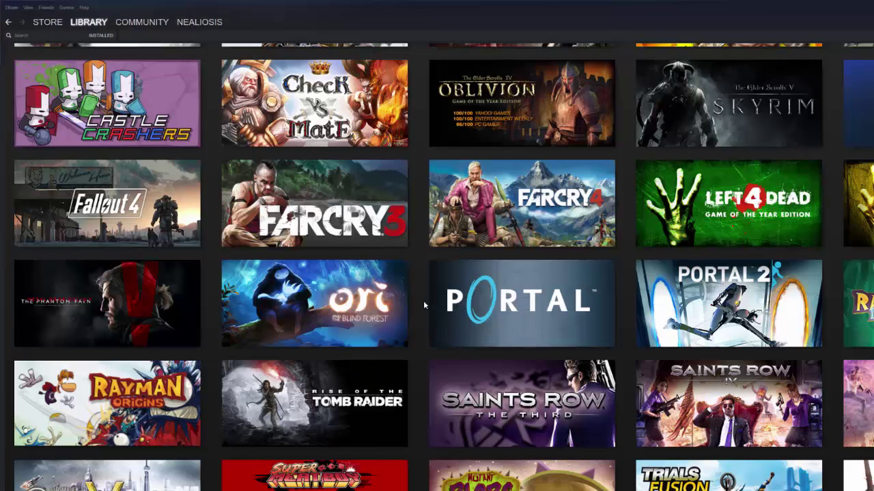
In the Steam library, look at the full family games list and return to the installed games
click(101, 35)
click(105, 48)
click(97, 36)
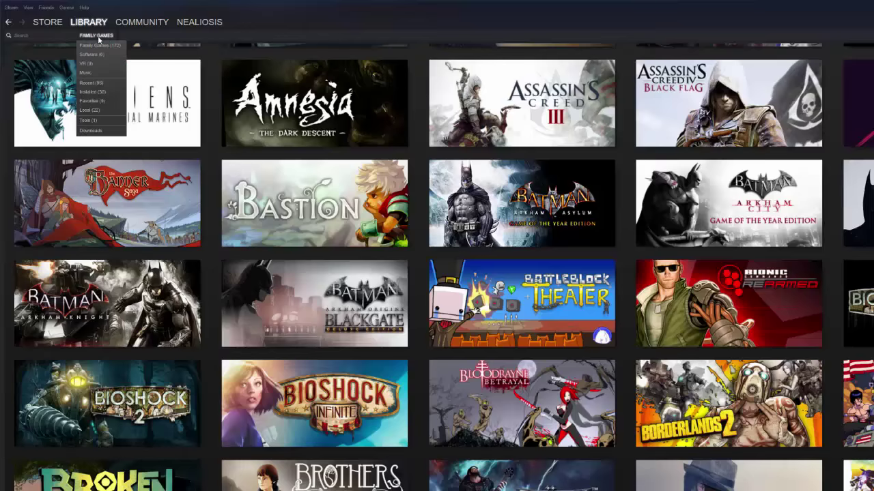
click(93, 92)
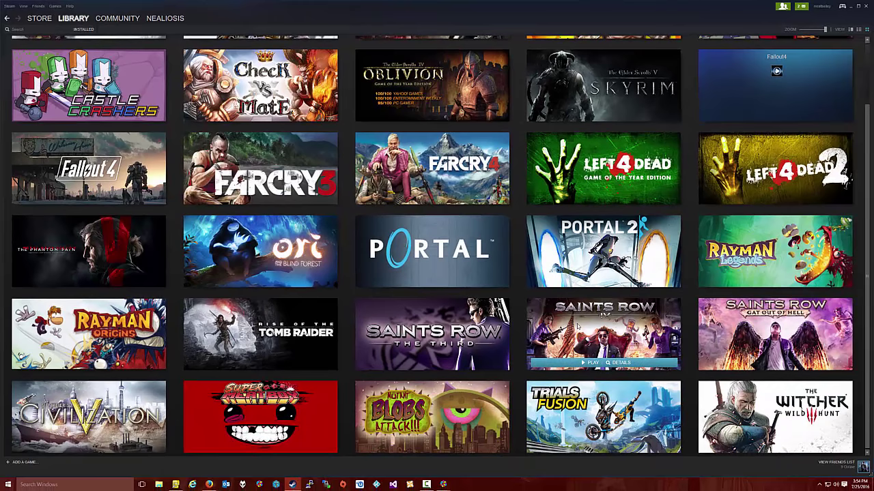
Create a desktop shortcut for Saints Row IV and minimize Steam
right_click(577, 326)
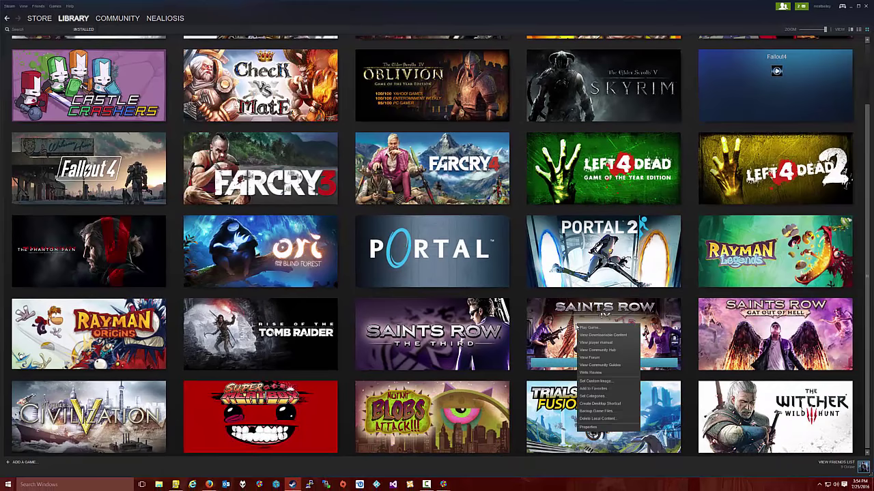
click(618, 403)
click(439, 251)
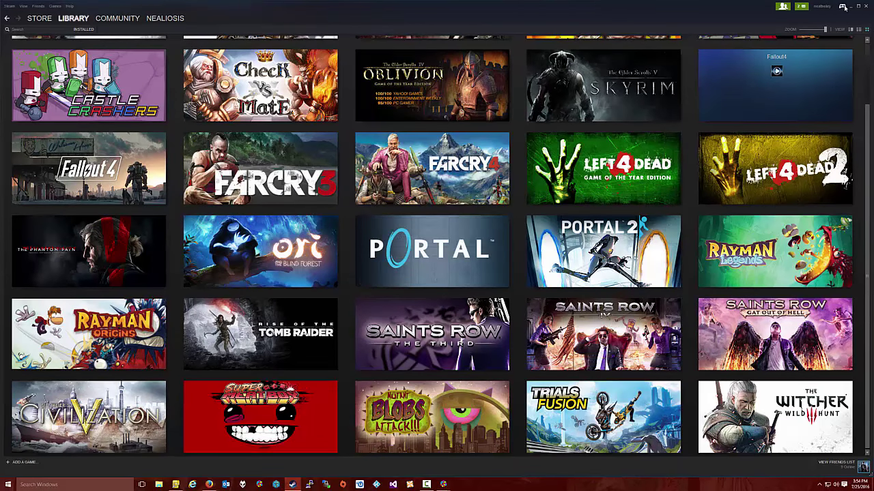
click(852, 7)
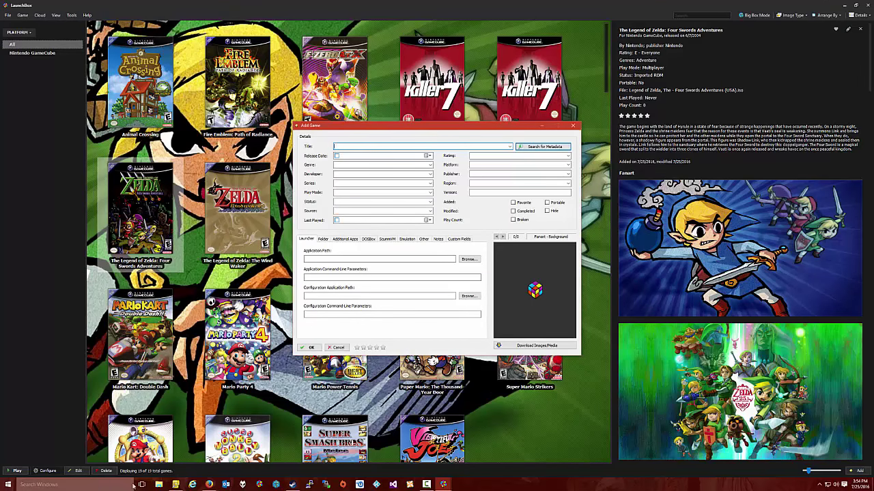
In File Explorer, copy the launch URL from the properties of the Saints Row IV desktop shortcut and minimize the window
click(159, 484)
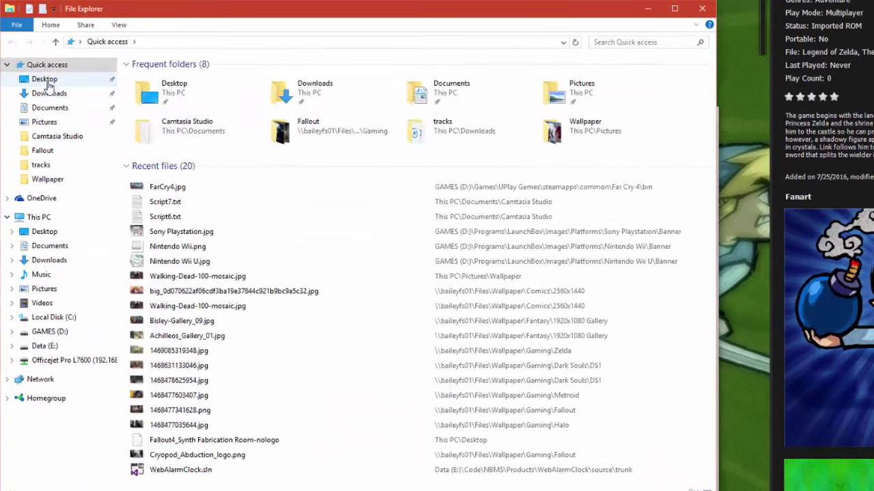
click(44, 79)
right_click(174, 109)
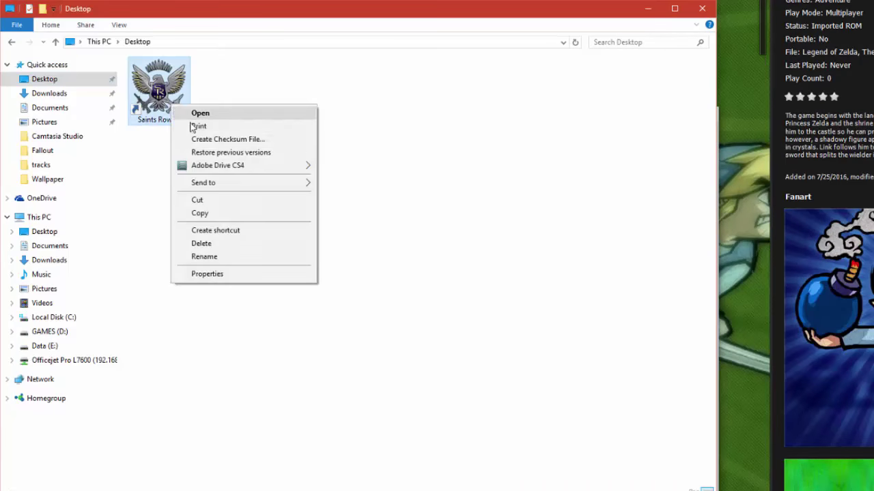
click(232, 275)
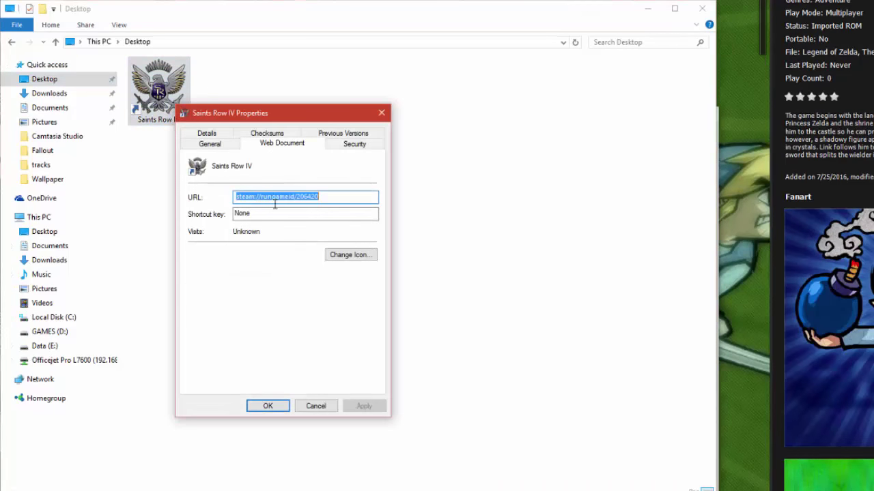
right_click(298, 197)
click(321, 235)
click(313, 407)
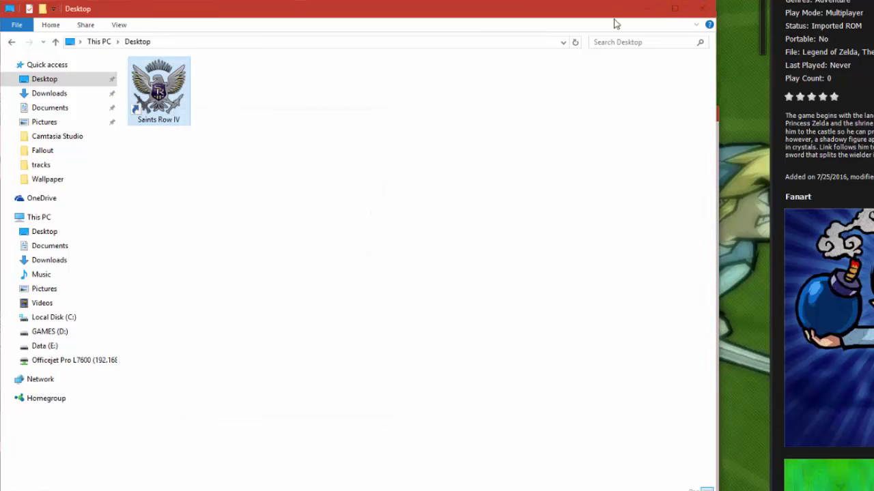
click(647, 9)
Set the new game's application path to the copied URL steam://rungameid/206420
click(314, 347)
key(ctrl+v)
key(ctrl+a)
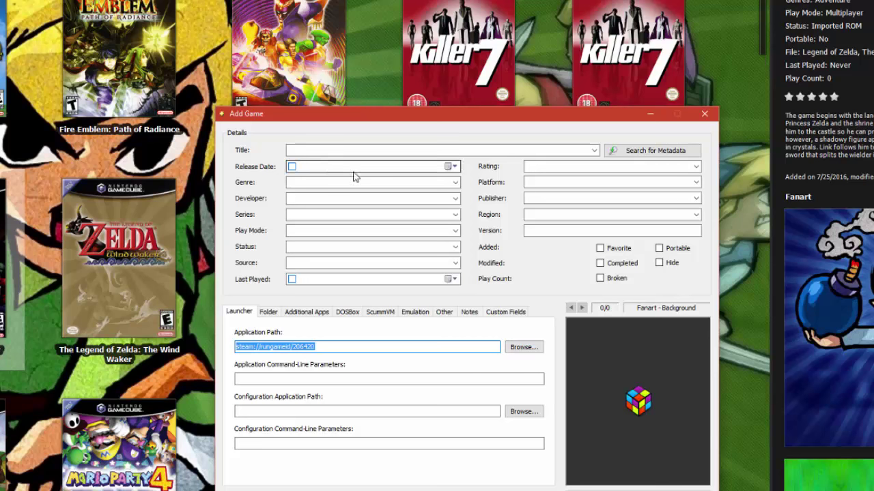
click(340, 348)
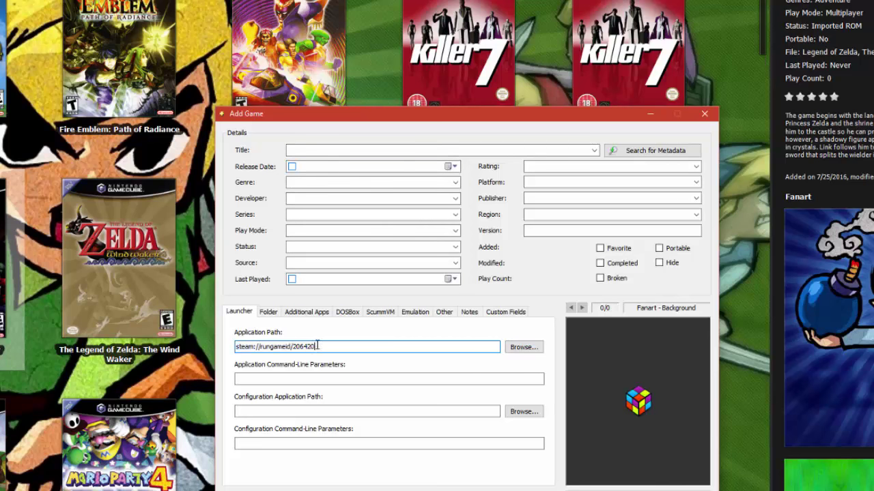
Enter the title Saint's Row IV, search for metadata and apply the LaunchBox DB entry for the Windows version (8/20/2013)
click(347, 150)
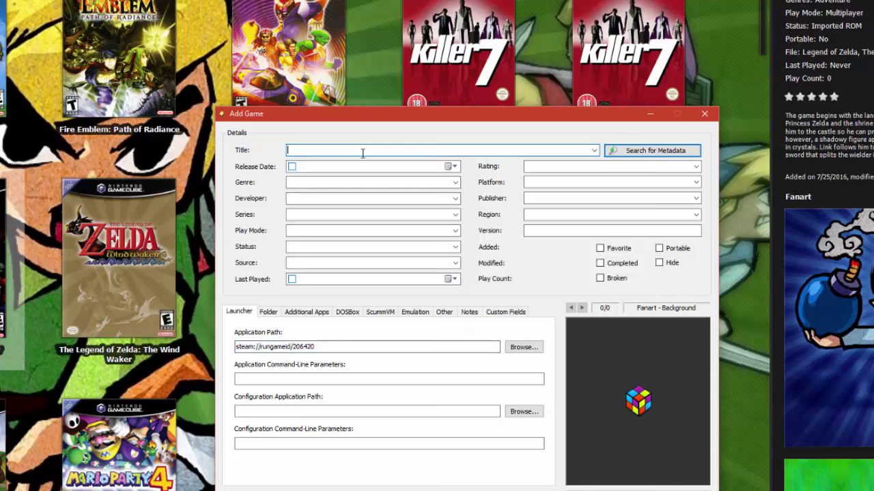
text(Saint's Row IV)
click(628, 152)
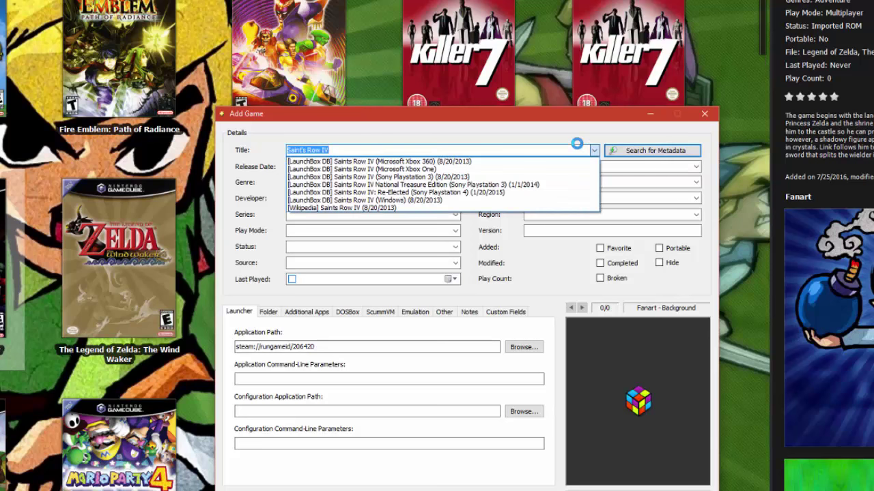
click(436, 200)
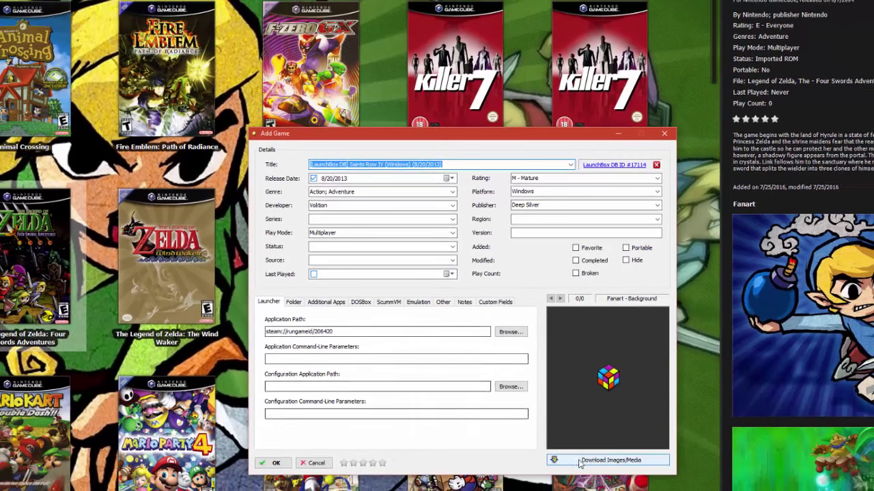
Download all the listed images and media for Saints Row IV and save the new game
click(579, 462)
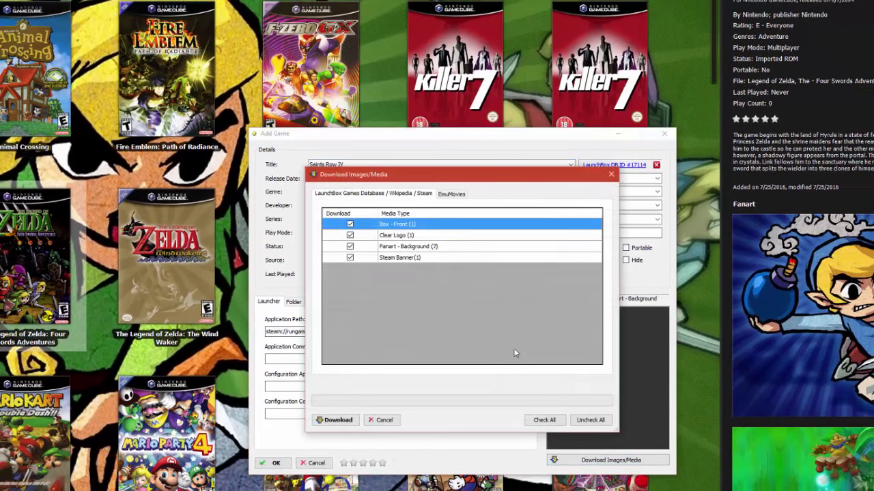
click(339, 421)
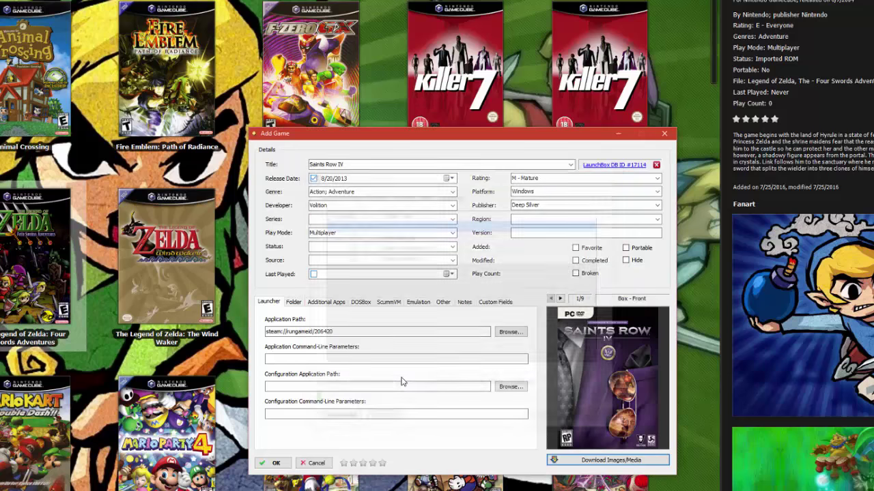
click(276, 463)
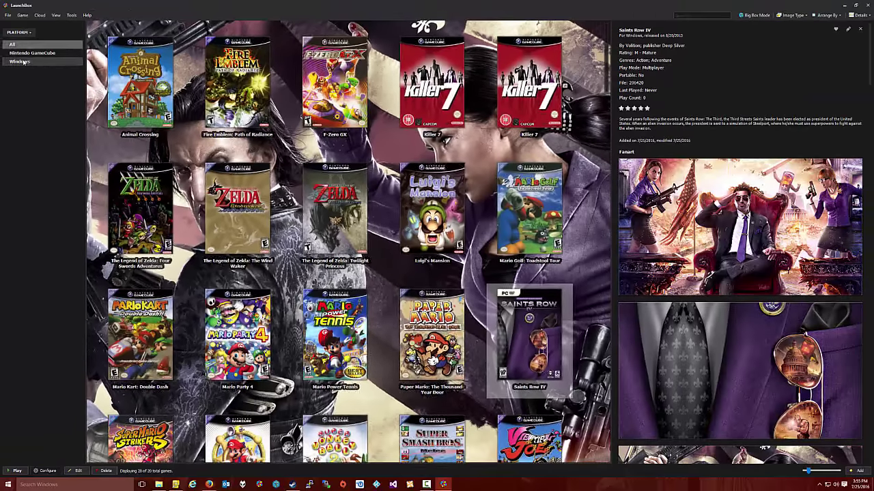
Show only the Windows platform's games and launch Saints Row IV to test its entry
click(24, 62)
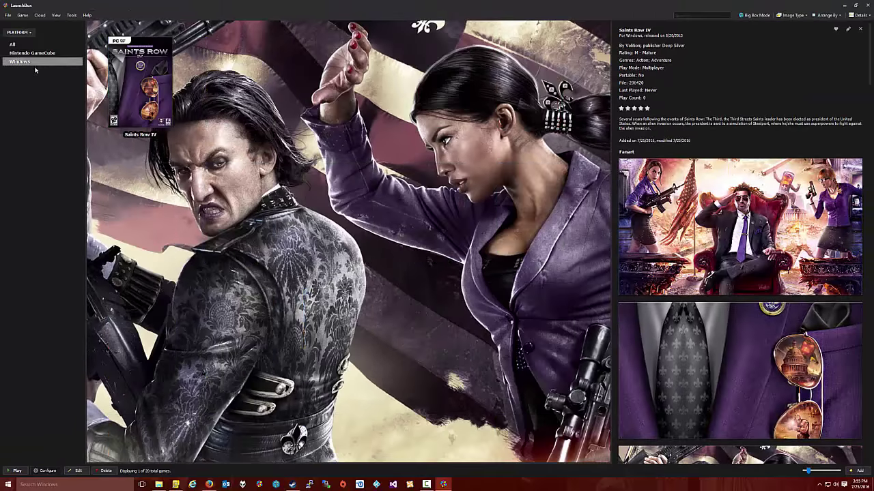
click(144, 82)
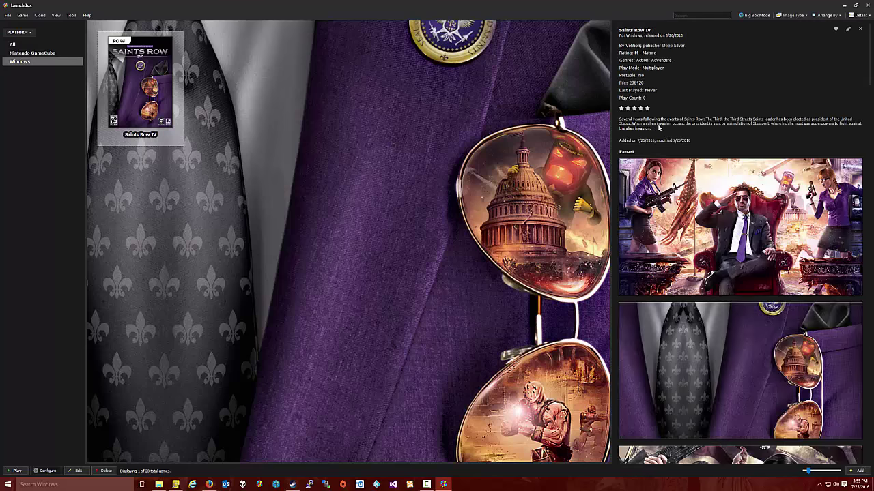
right_click(157, 78)
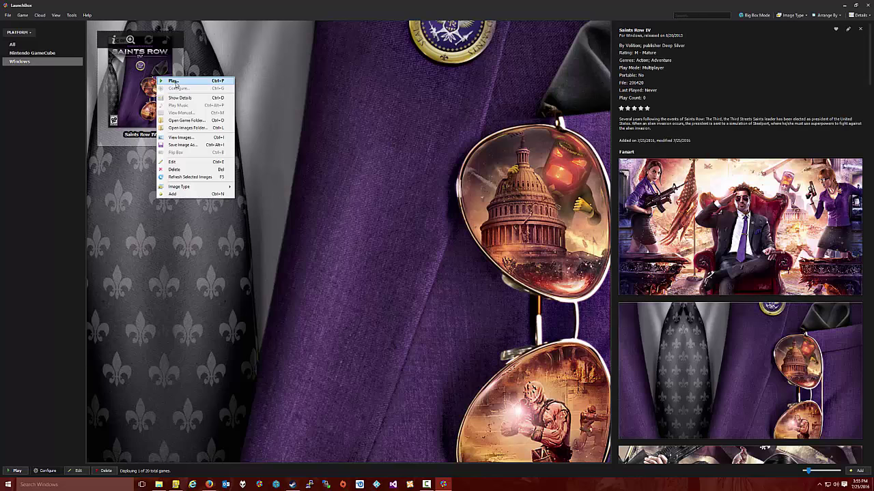
click(176, 84)
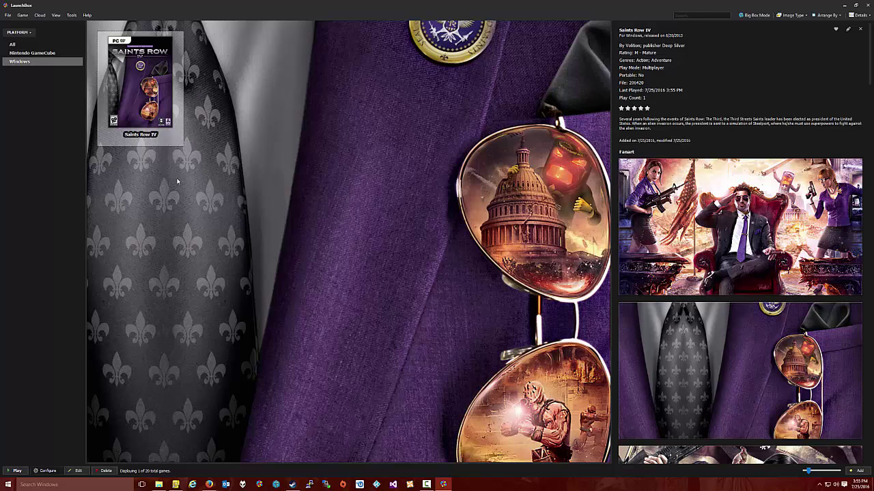
Switch to the Steam library, create a desktop shortcut for Far Cry 4 and return to LaunchBox
click(292, 484)
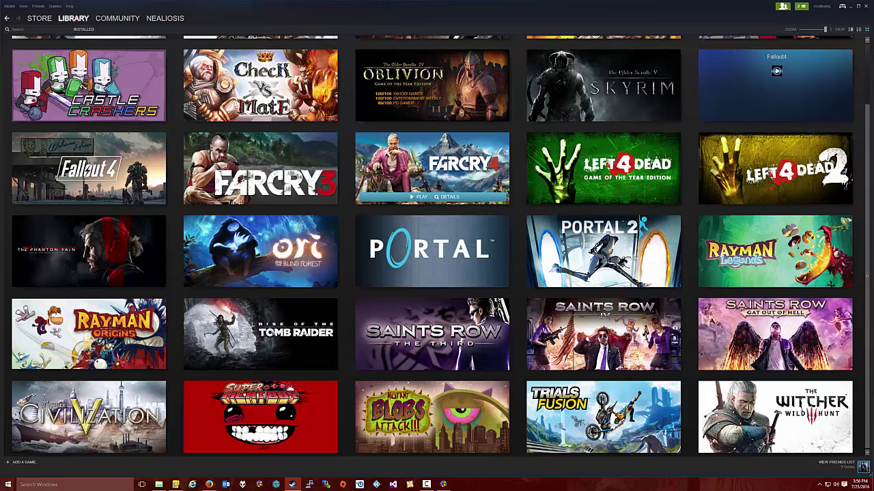
right_click(419, 158)
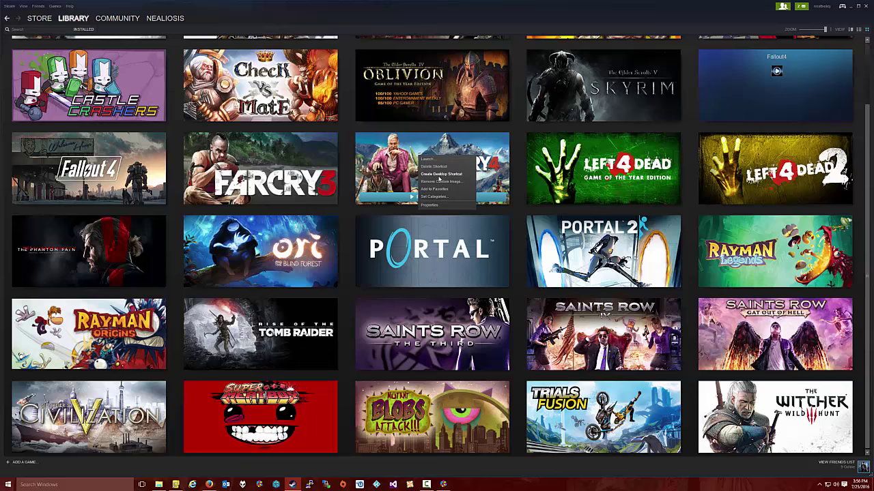
click(440, 175)
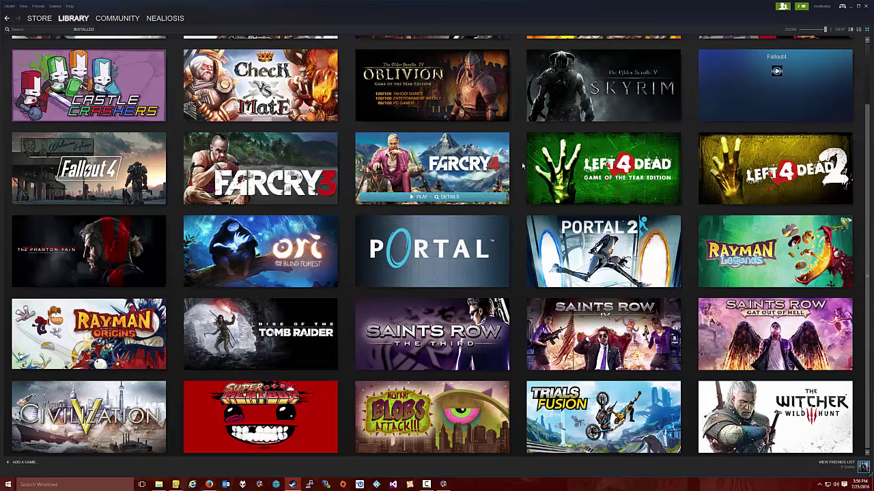
key(alt+Tab)
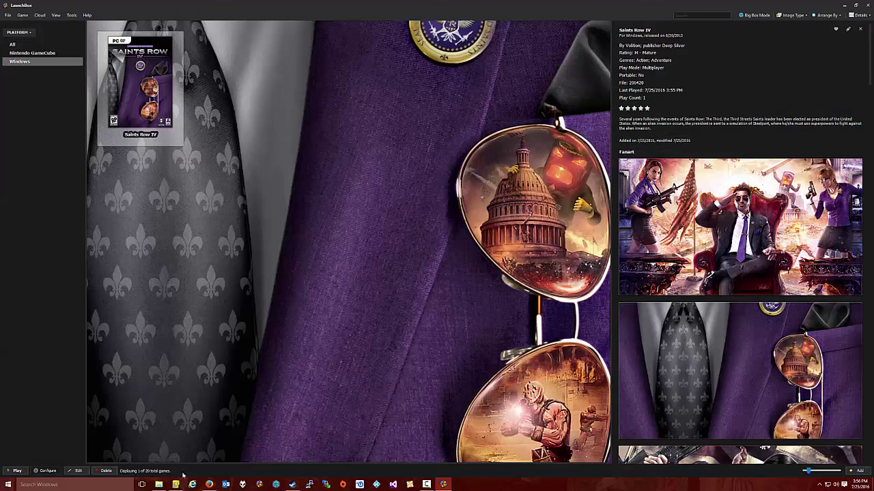
In File Explorer, copy the launch URL from the properties of the Far Cry 4 desktop shortcut and return to LaunchBox
click(158, 485)
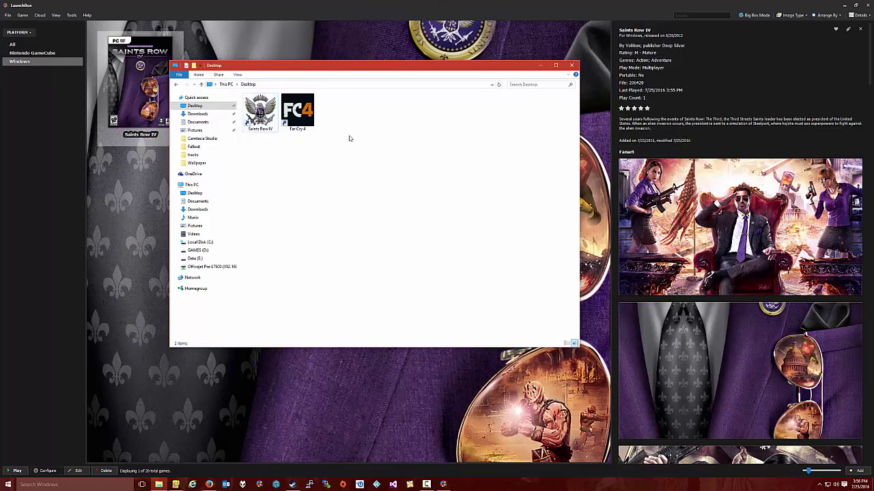
click(304, 120)
right_click(303, 120)
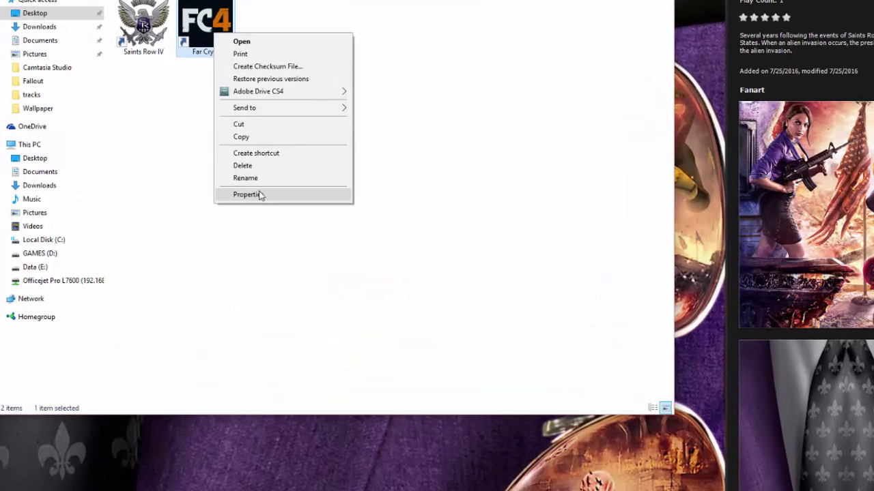
click(273, 200)
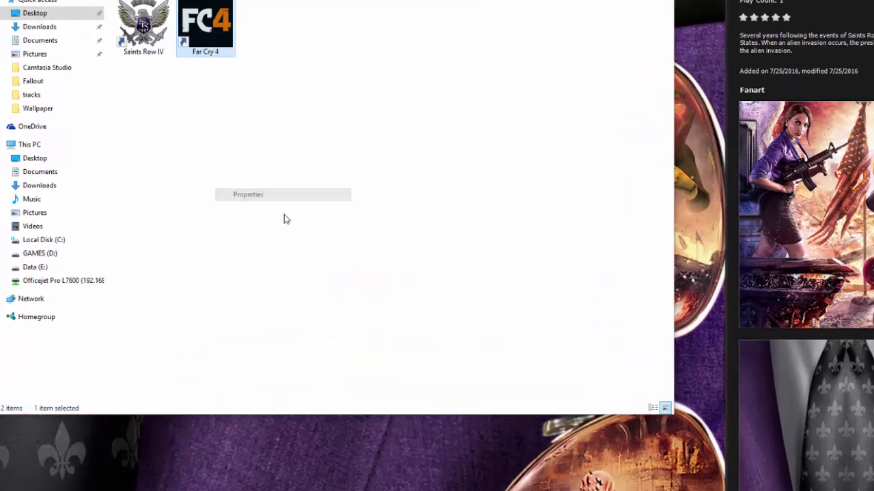
right_click(348, 121)
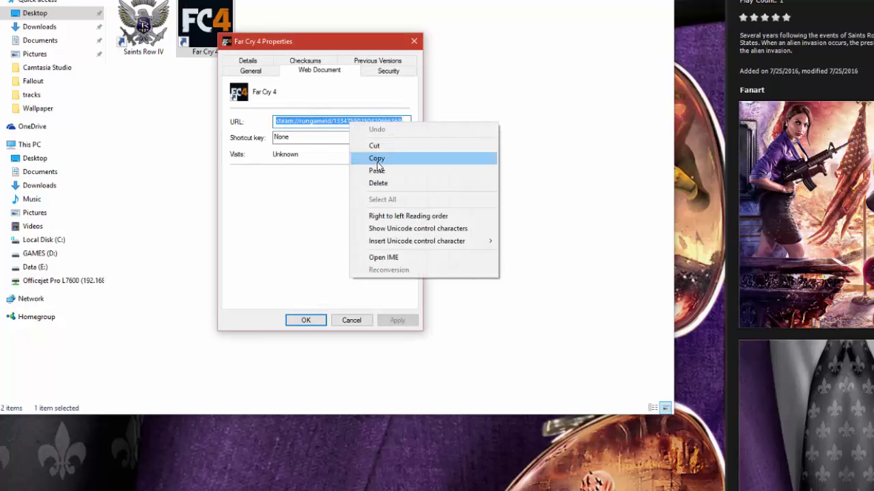
click(375, 159)
click(351, 320)
click(93, 9)
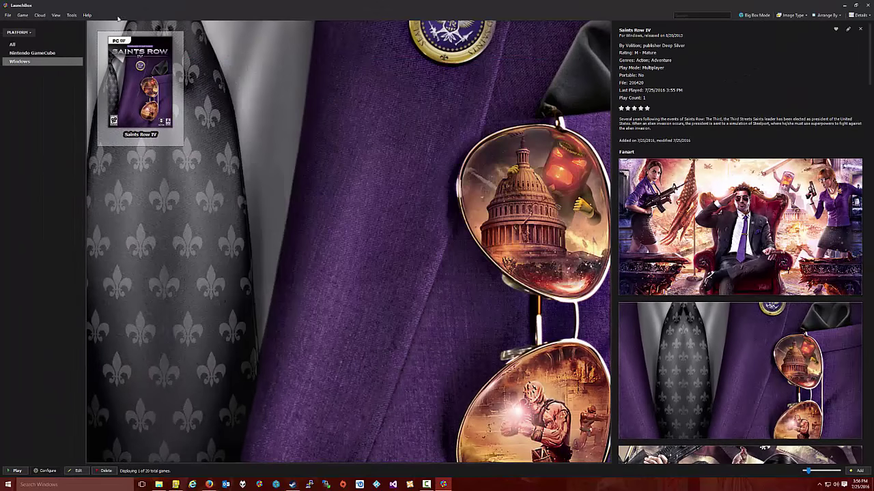
Add a new game and set its application path to the copied Far Cry 4 Steam URL
click(22, 15)
click(47, 117)
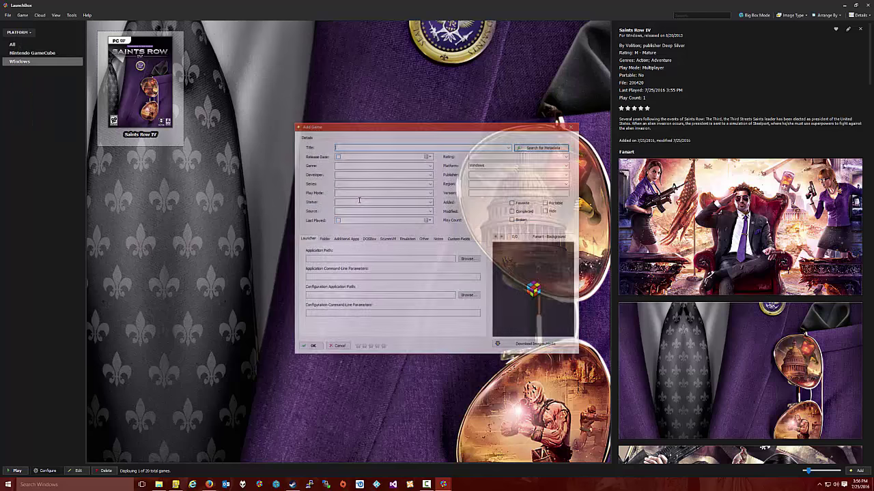
click(367, 258)
key(ctrl+v)
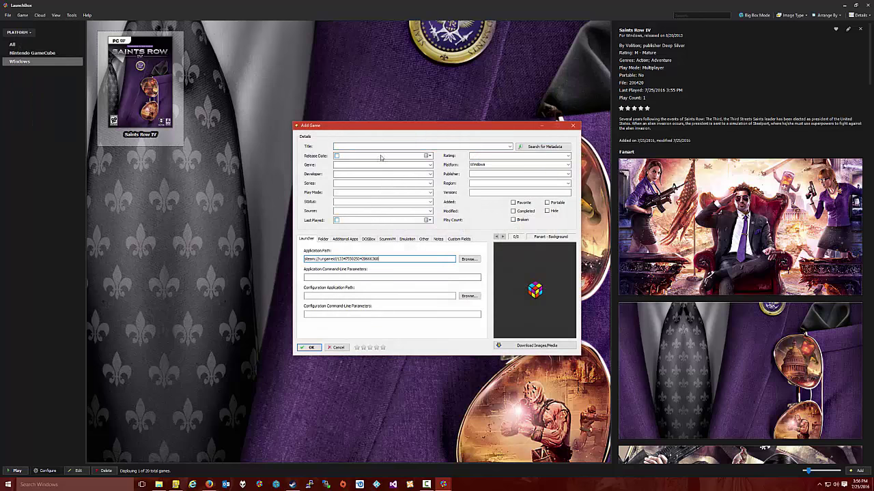
Enter the title Far Cry 4, search for metadata and apply the LaunchBox DB entry for the Windows version (11/18/2014)
click(391, 146)
text(Far Cry 4)
key(Return)
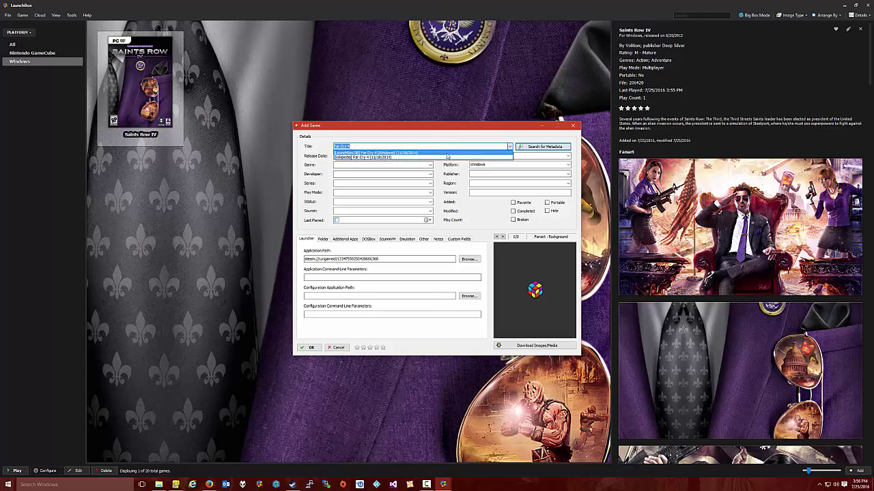
click(447, 153)
Download all the listed images and media for Far Cry 4 and save the new game
click(524, 346)
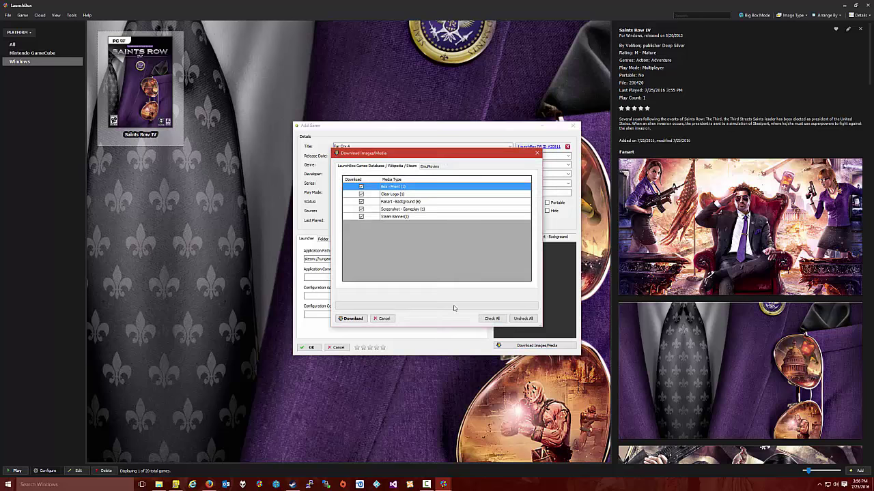
click(354, 318)
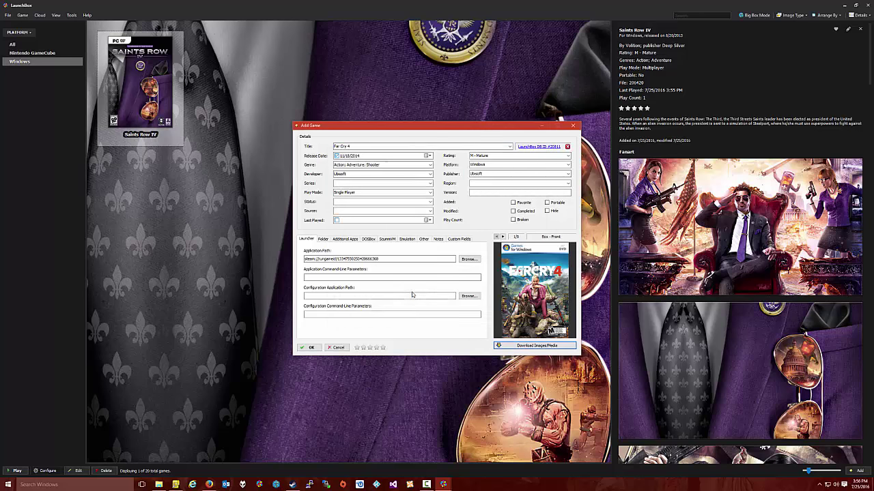
click(311, 348)
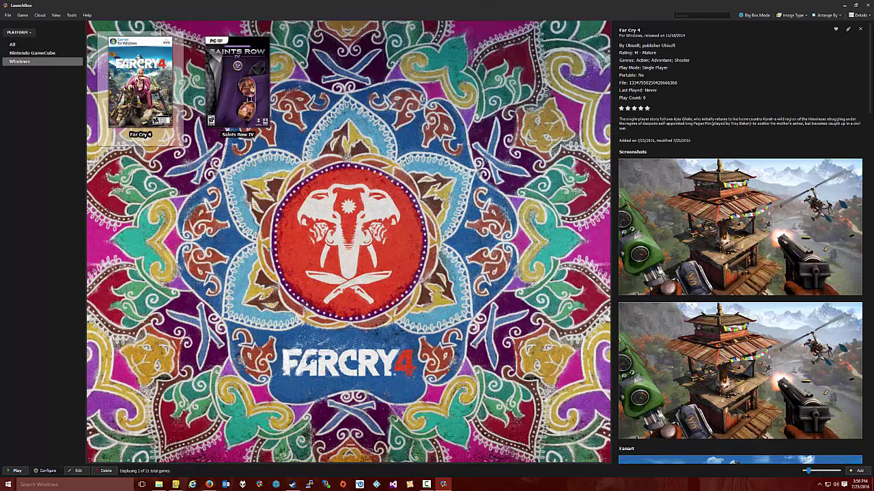
Launch Far Cry 4 from the library to test it, and close the Uplay window
right_click(152, 82)
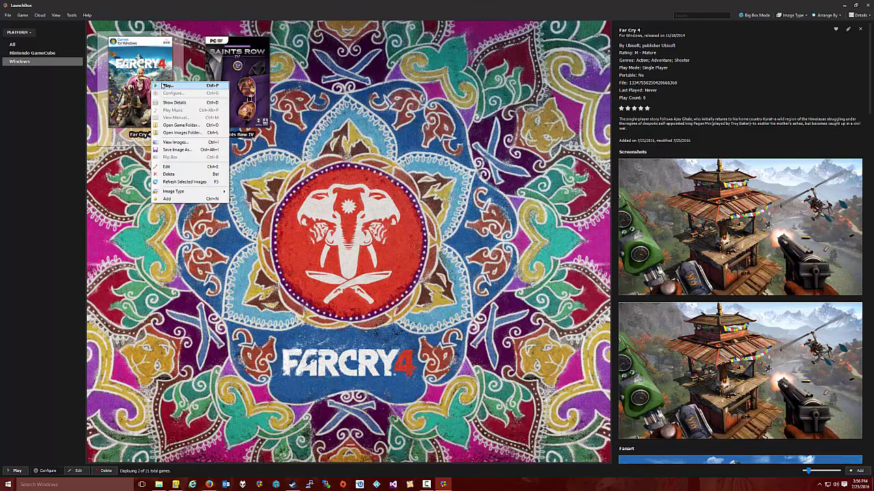
click(166, 85)
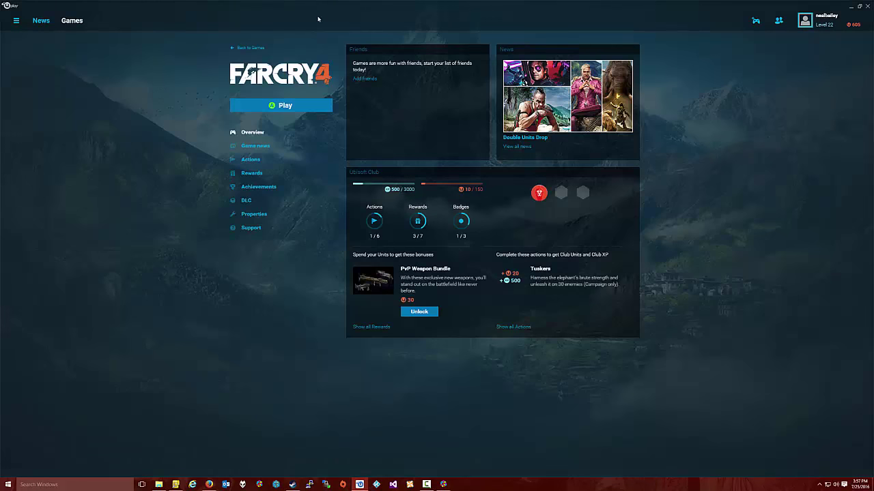
click(866, 6)
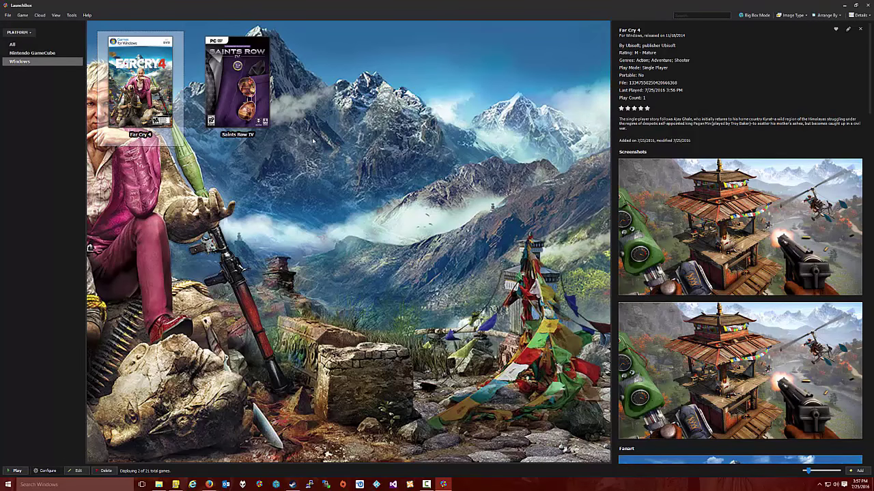
Show the Nintendo GameCube games and open the Gamepad/Joystick input settings in the options
click(33, 52)
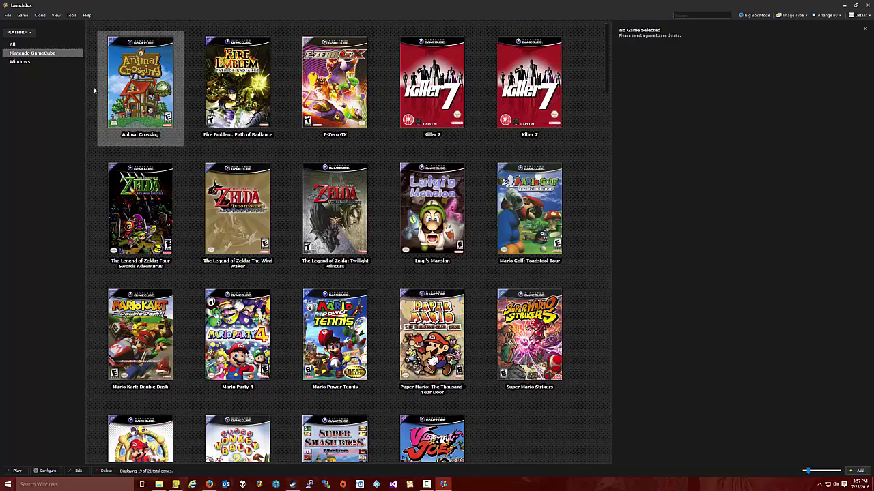
click(71, 16)
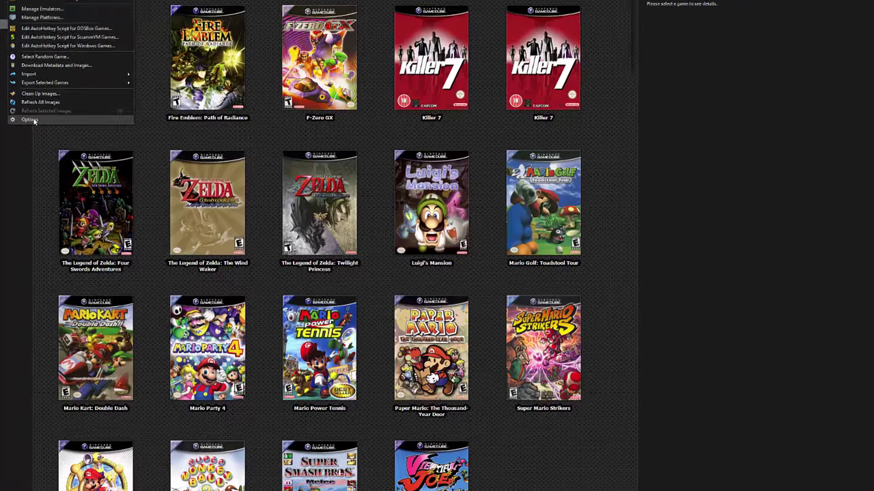
click(82, 136)
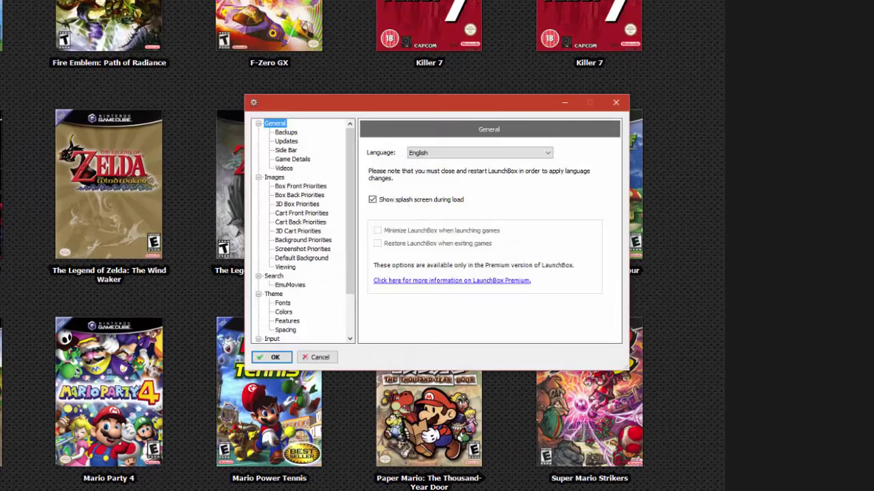
drag(349, 205, 350, 244)
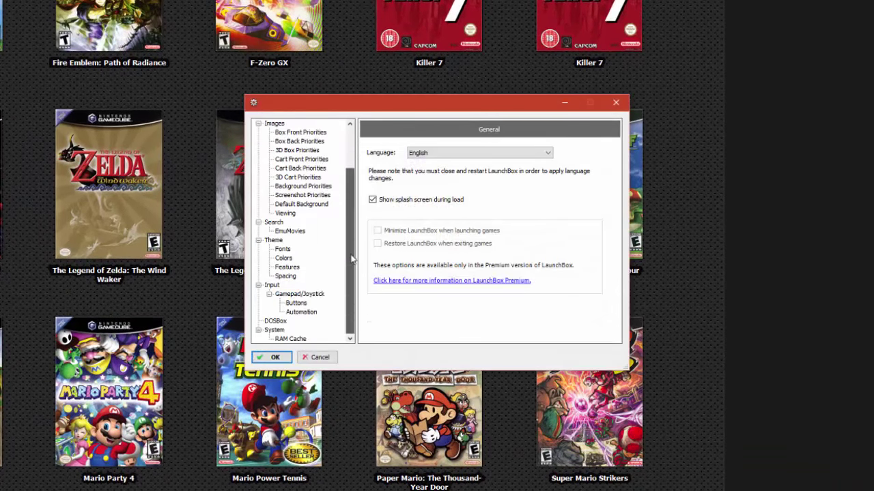
click(272, 284)
click(300, 294)
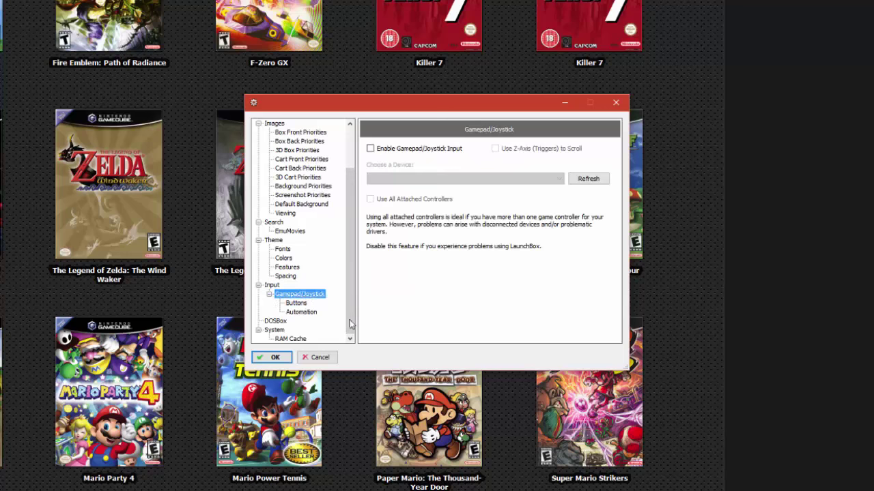
Enable gamepad/joystick input with the device Controller (XBOX 360 For Windows), view the Automation settings and save the options
click(371, 149)
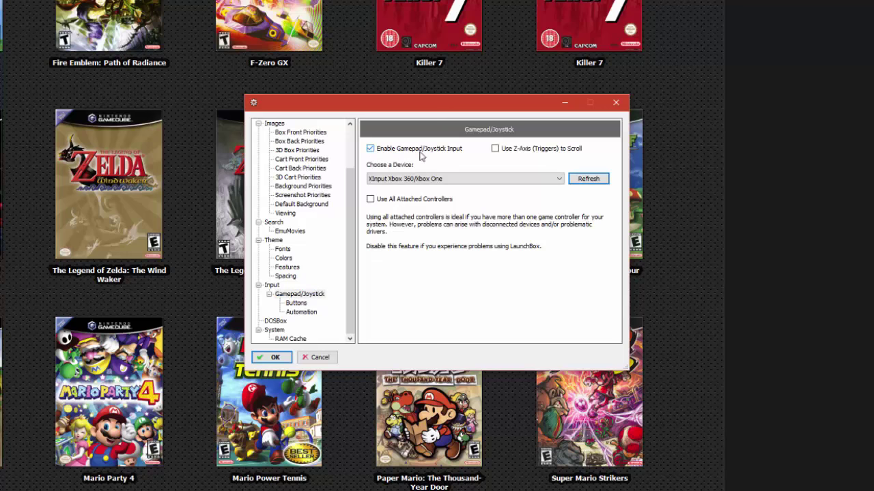
click(444, 181)
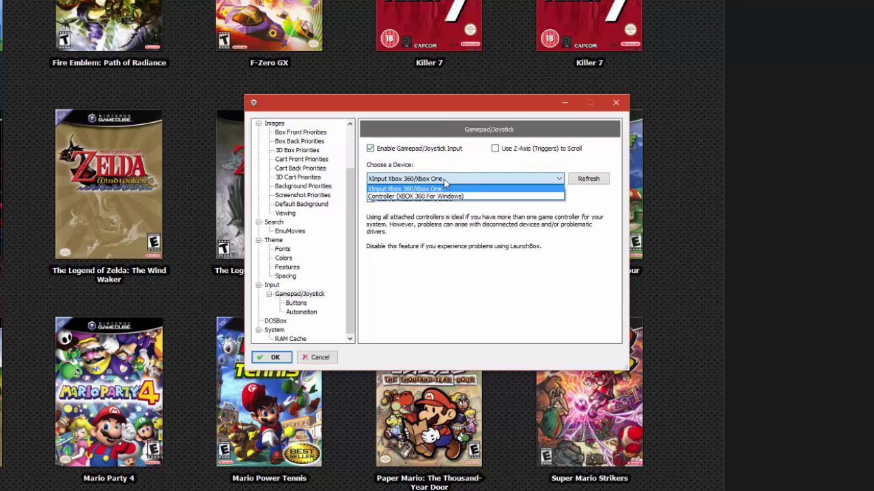
click(451, 196)
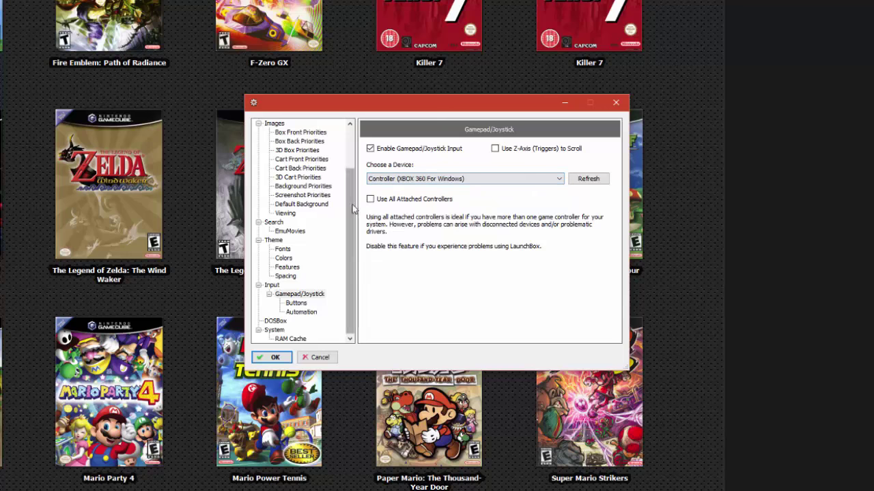
click(301, 312)
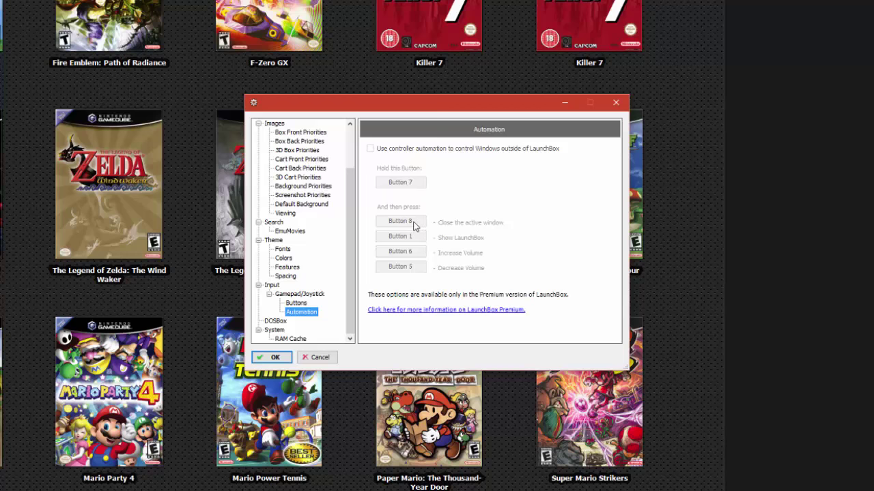
click(273, 358)
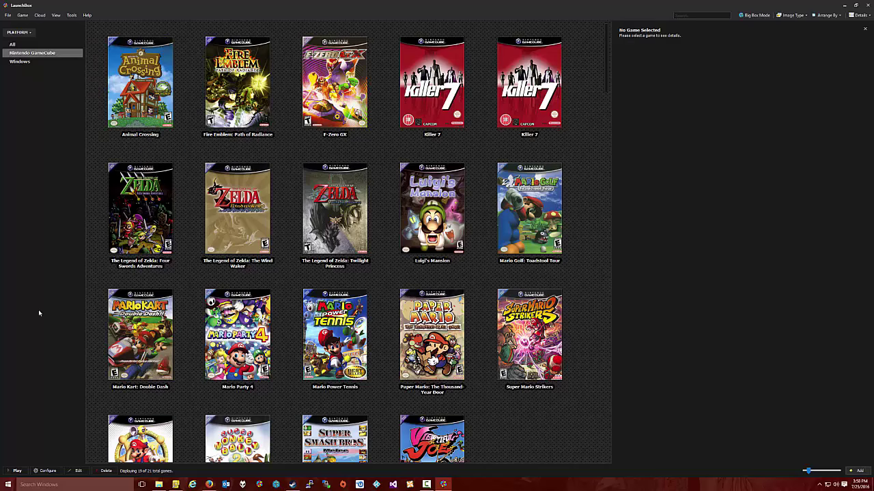
Close LaunchBox and, in ExplorerX2, copy License.xml from the LaunchBox folder on D: to the one on C:
click(867, 5)
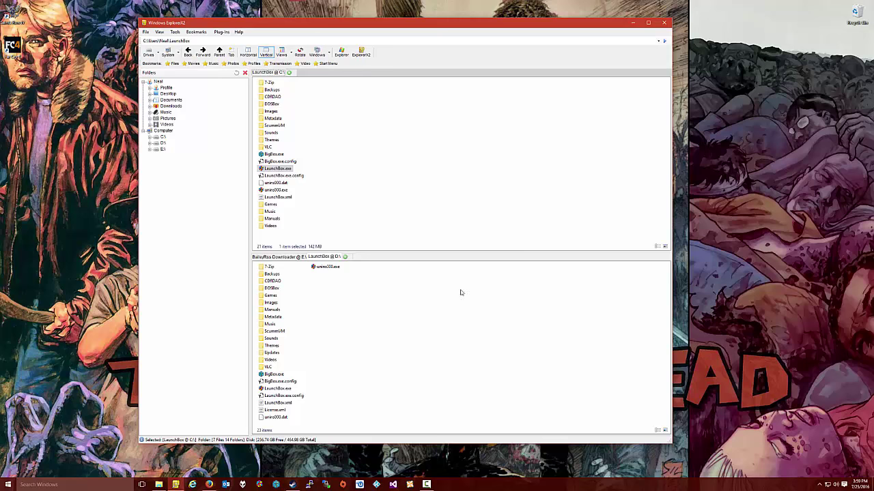
drag(280, 409, 387, 203)
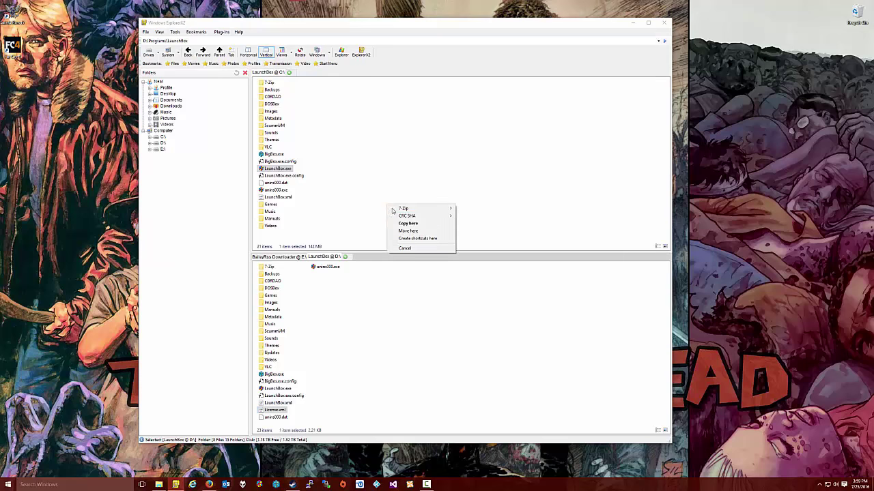
click(430, 222)
click(457, 236)
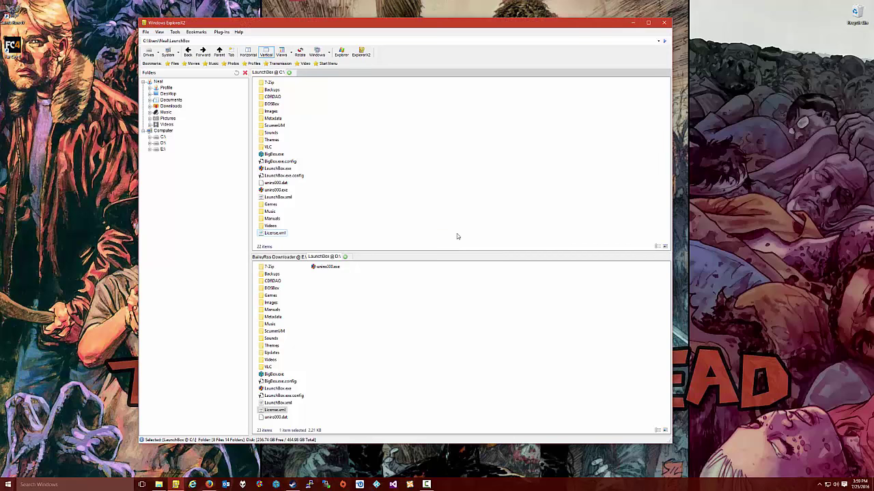
Start LaunchBox from the folder on C:, dismiss the welcome window and enable controller automation to control Windows outside of LaunchBox in the options
double_click(277, 170)
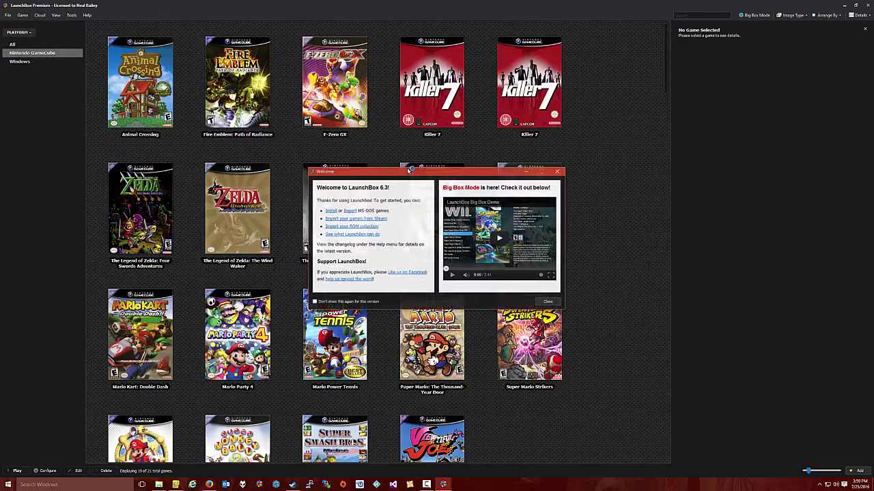
click(557, 171)
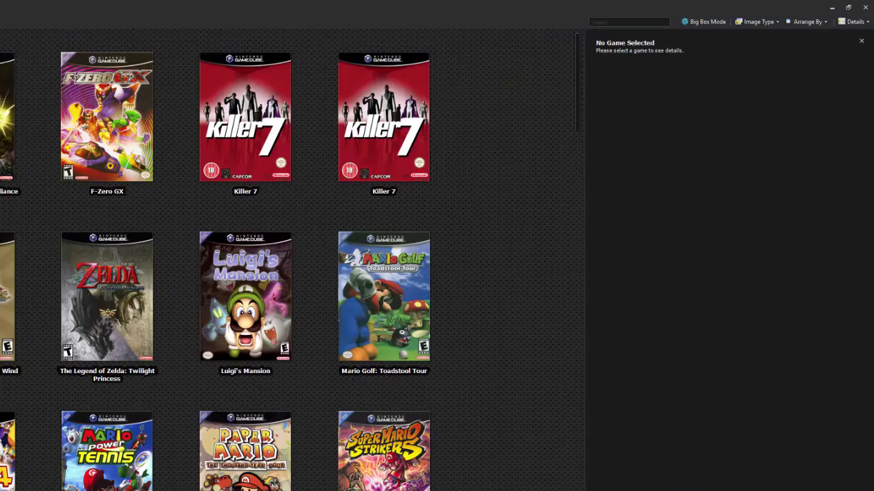
drag(178, 350, 189, 383)
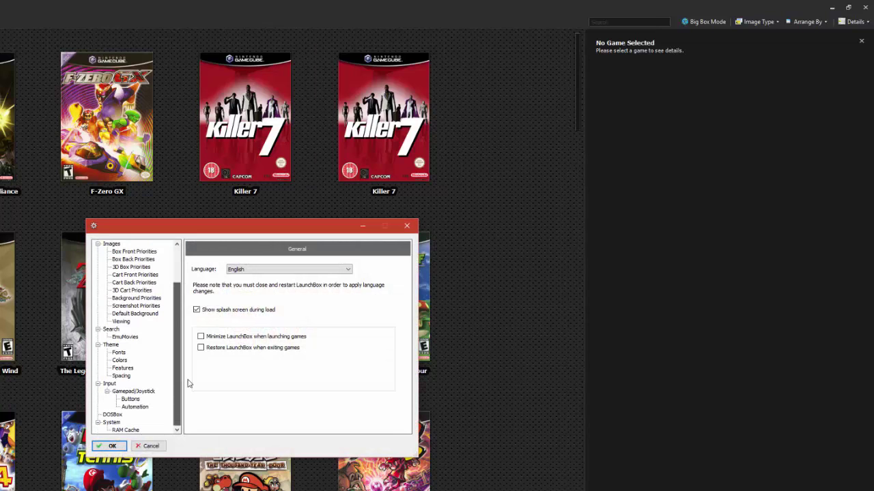
click(137, 407)
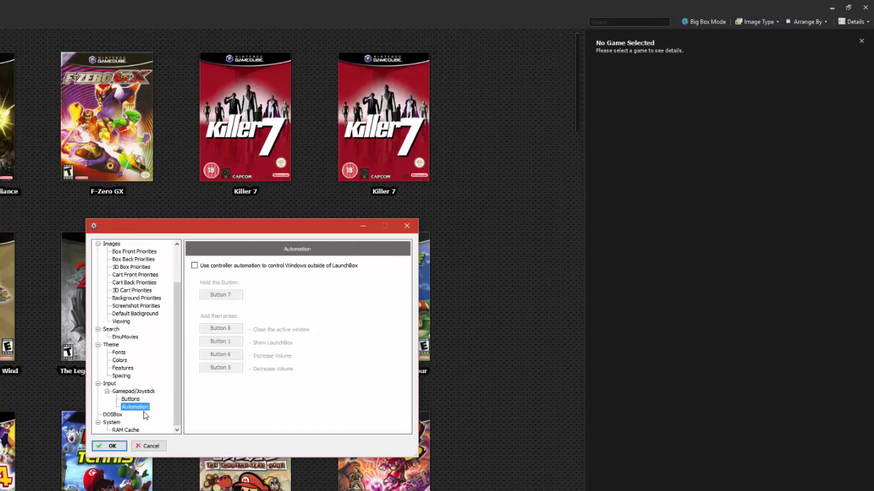
click(195, 265)
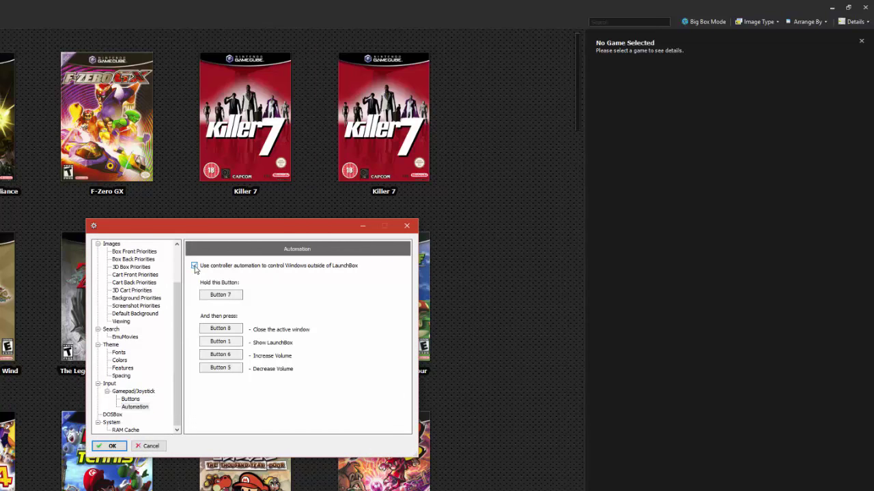
click(237, 294)
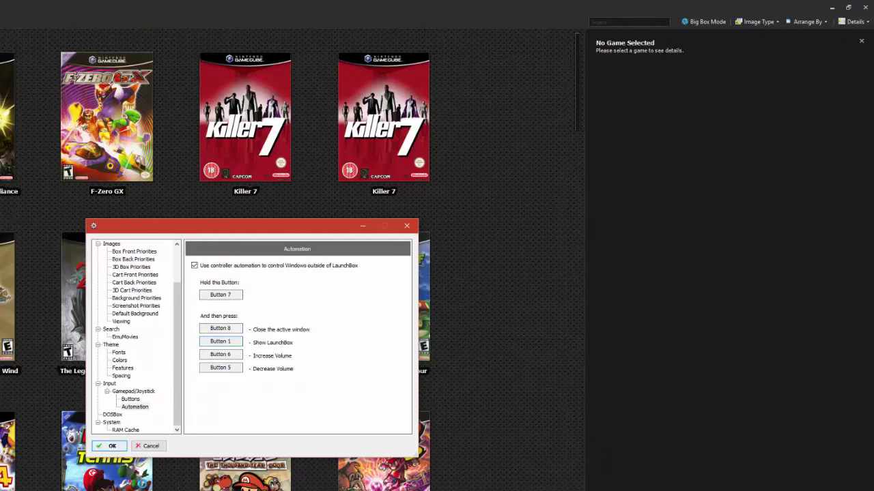
click(109, 445)
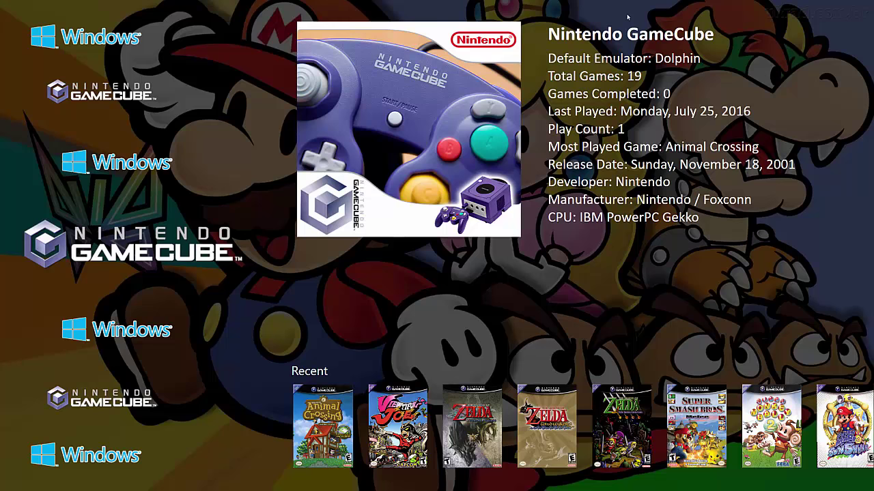
Open the Big Box options and turn on Enable Game Controllers in the Controller settings
key(Escape)
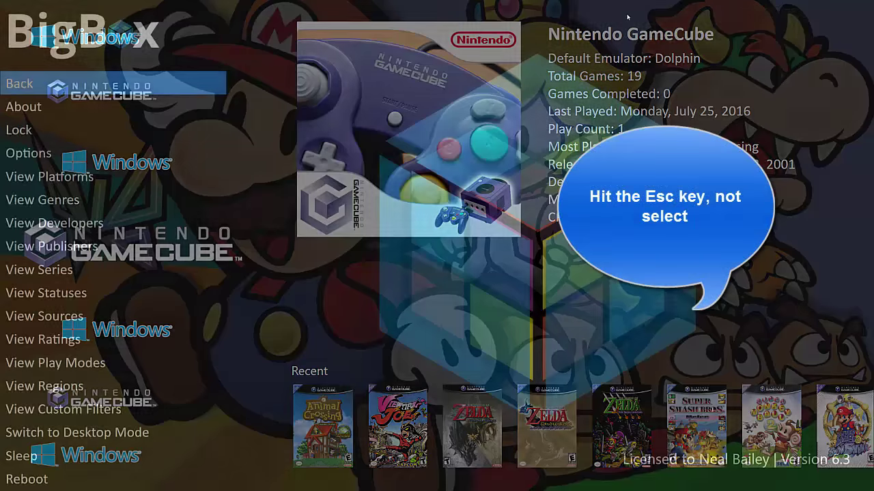
key(Down)
key(Down)
key(Down)
key(Return)
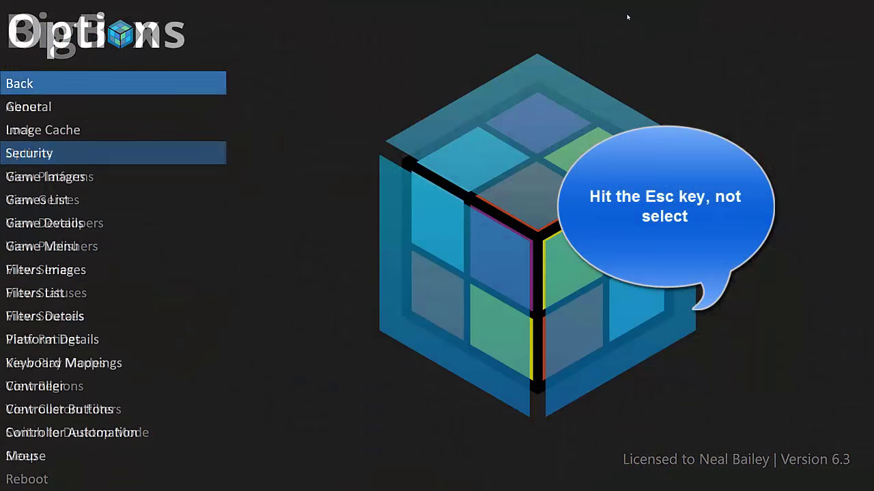
key(Down)
key(Down)
key(Down)
key(Down)
key(Down)
key(Down)
key(Down)
key(Down)
key(Down)
key(Down)
key(Down)
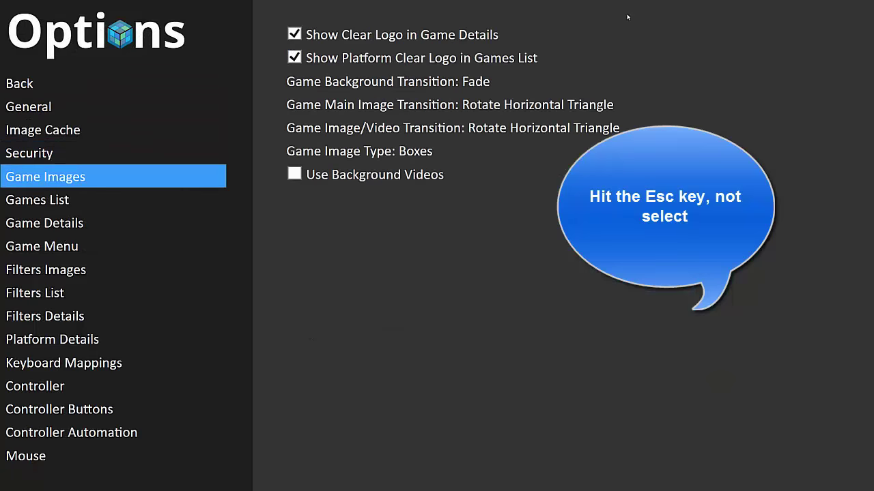
key(Down)
key(Down)
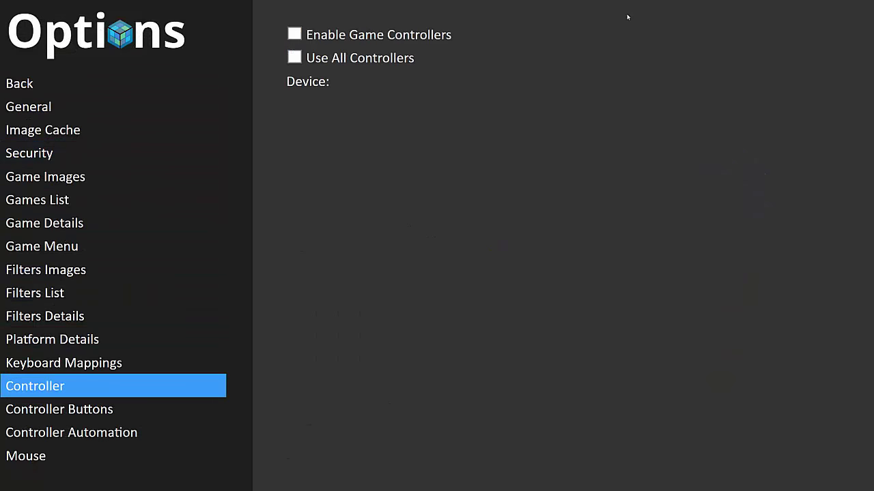
key(Return)
key(Return)
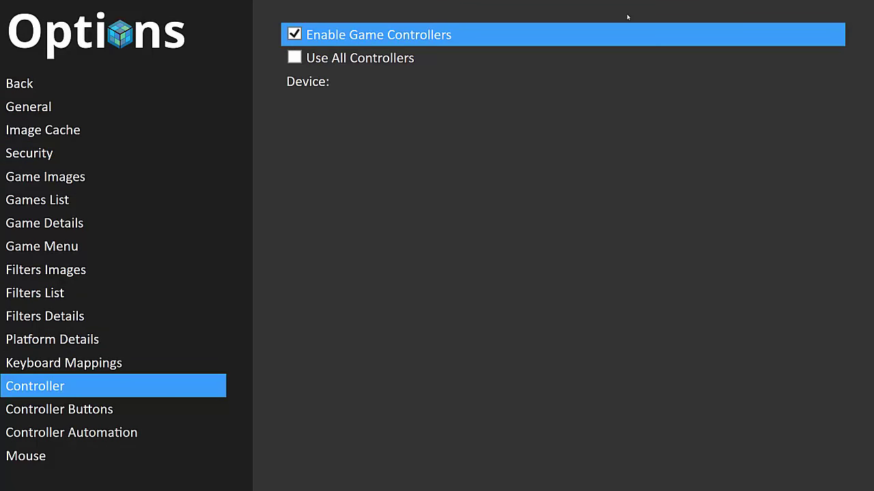
Set the controller device to Controller (XBOX 360 For Windows) and return to the platforms view
key(Down)
key(Down)
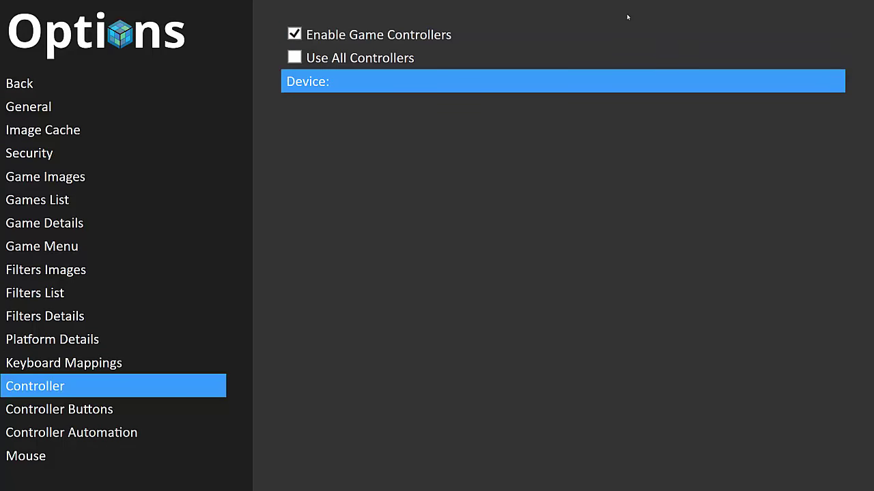
key(Right)
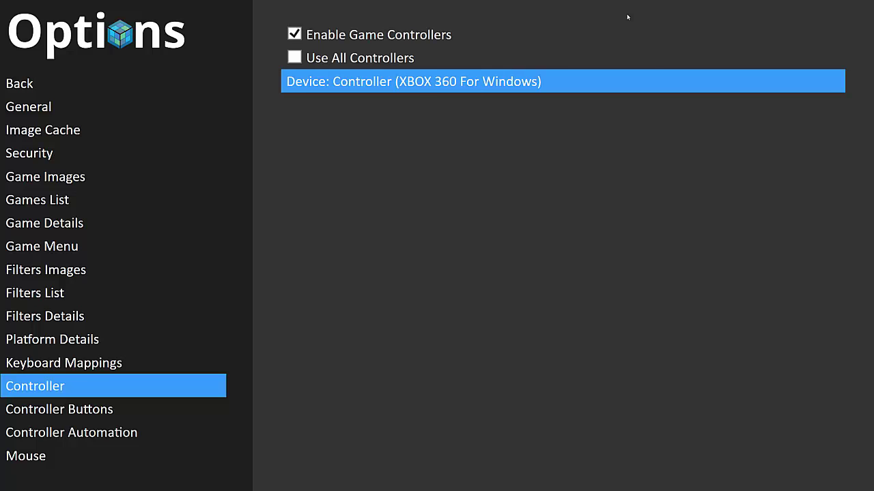
key(Escape)
key(Escape)
key(Escape)
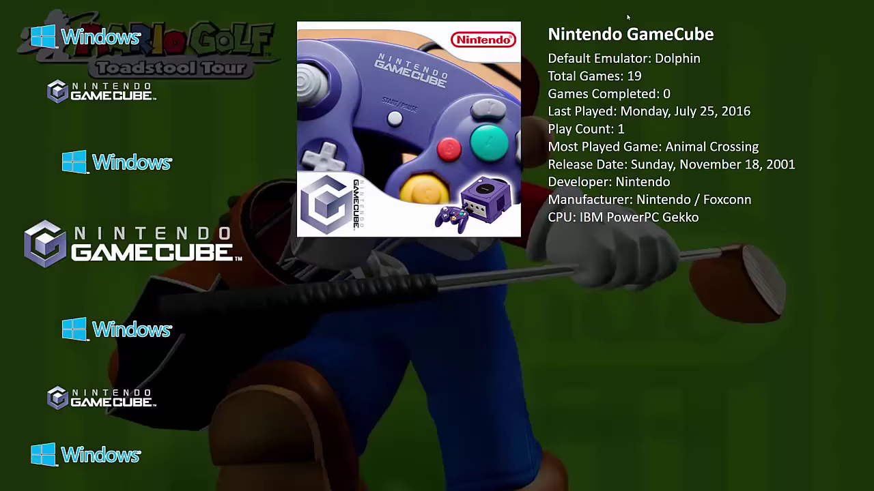
Browse the Nintendo GameCube games from Animal Crossing to The Legend of Zelda: Four Swords Adventures, and view the Windows games list
key(Down)
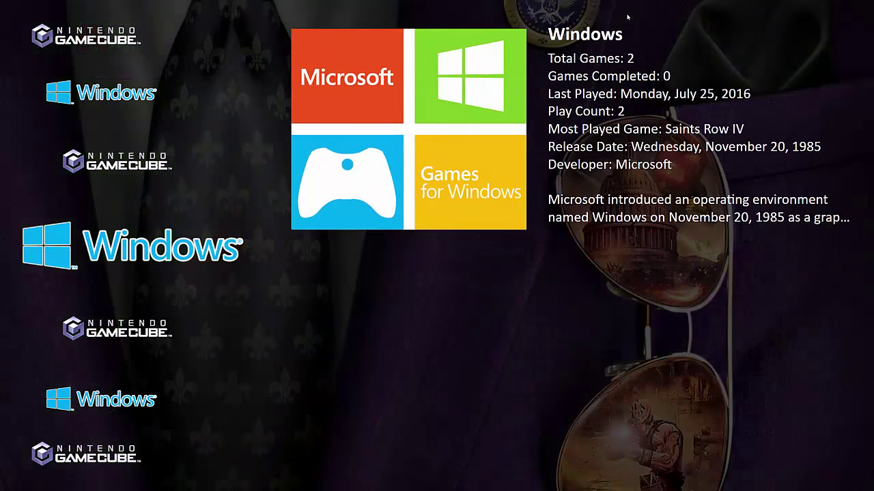
key(Down)
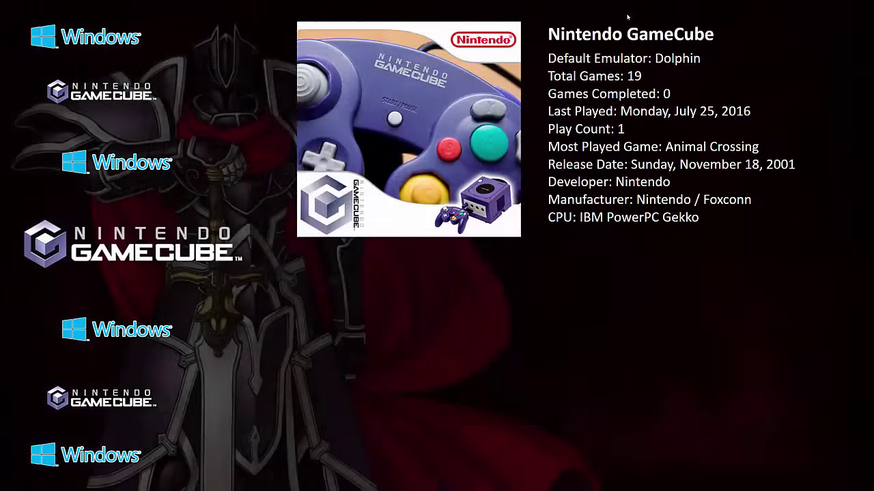
key(Return)
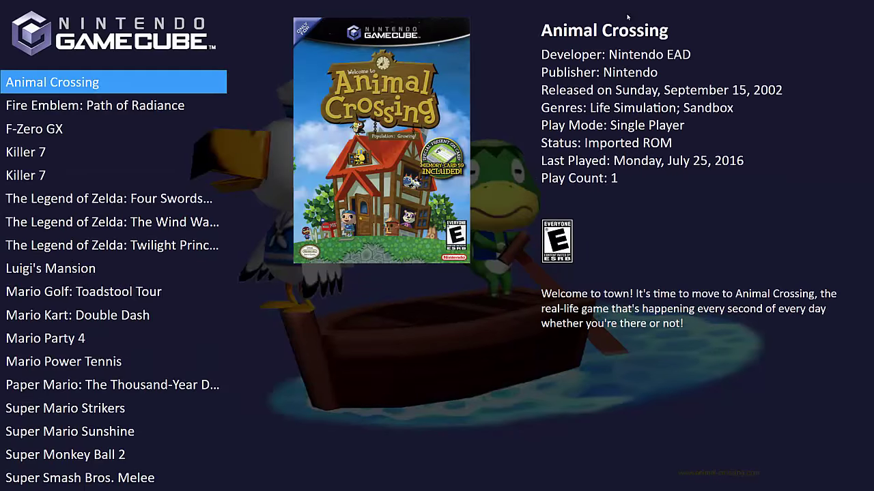
key(Down)
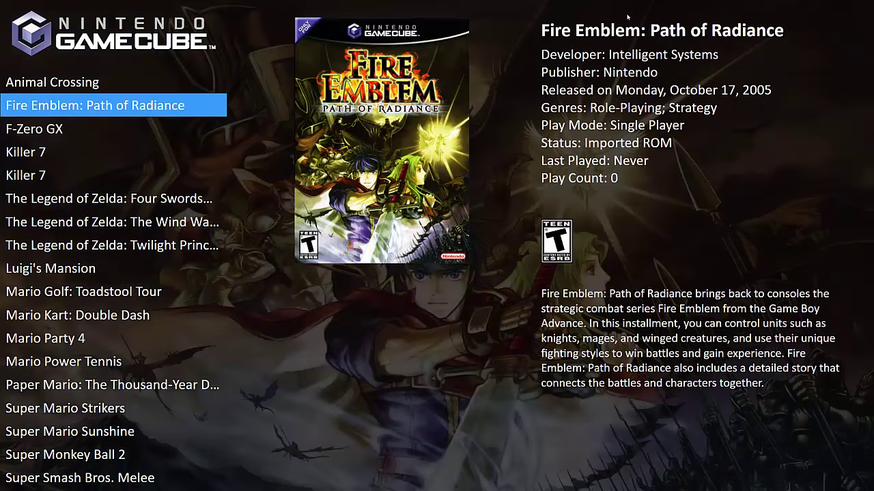
key(Down)
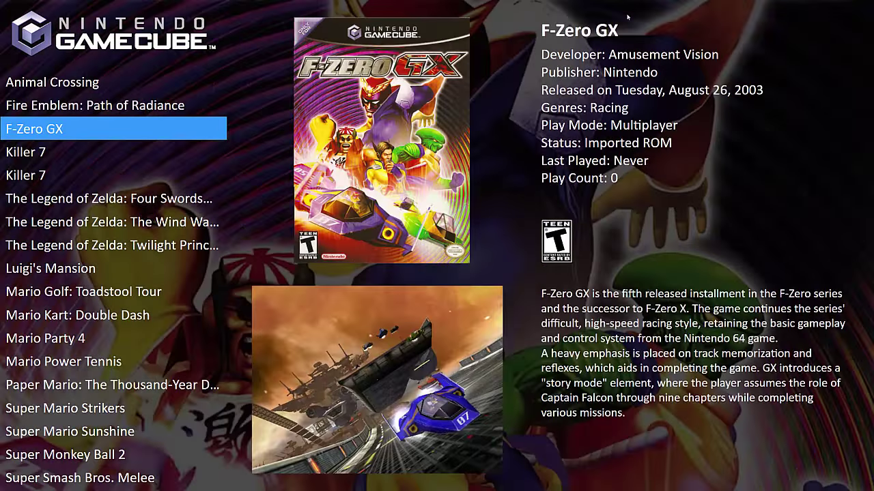
key(Down)
key(Down)
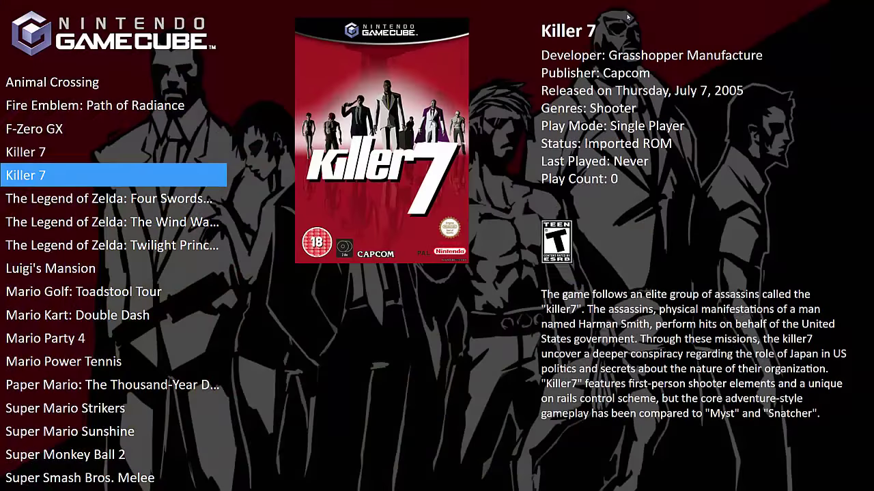
key(Down)
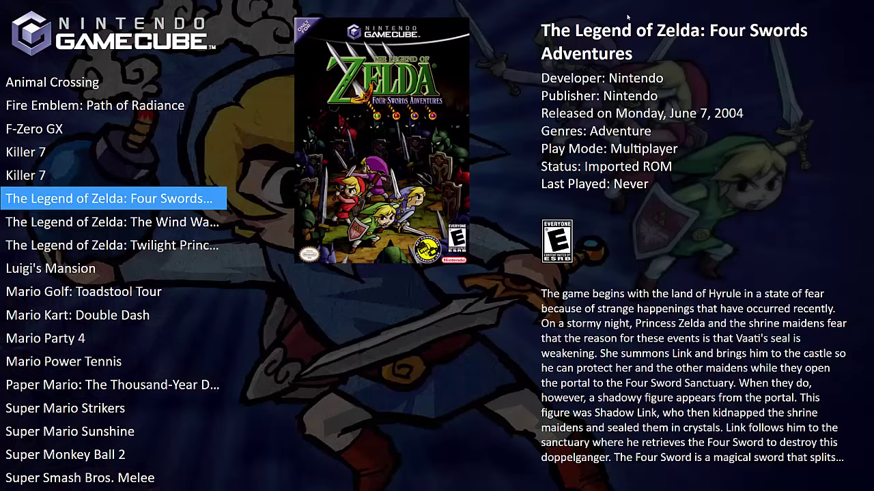
key(Escape)
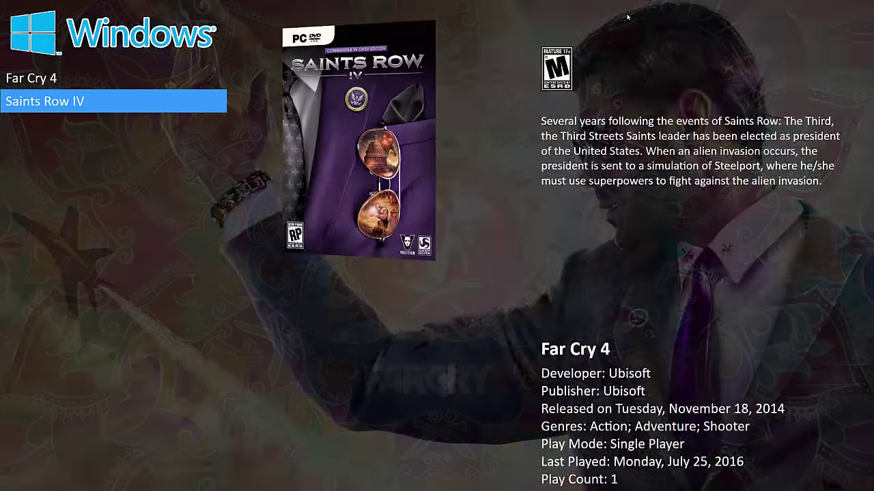
key(Up)
key(Escape)
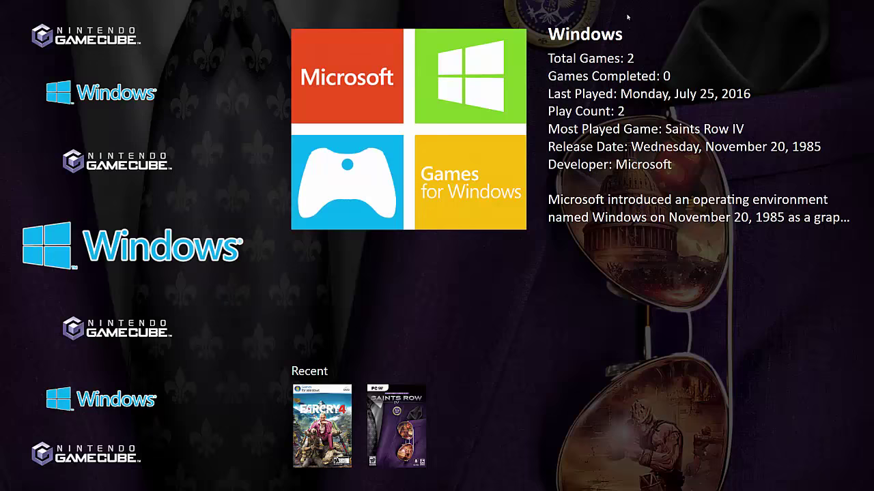
Exit Big Box and minimize the ExplorerX2 window to show the desktop
key(Escape)
key(Up)
key(Up)
key(Up)
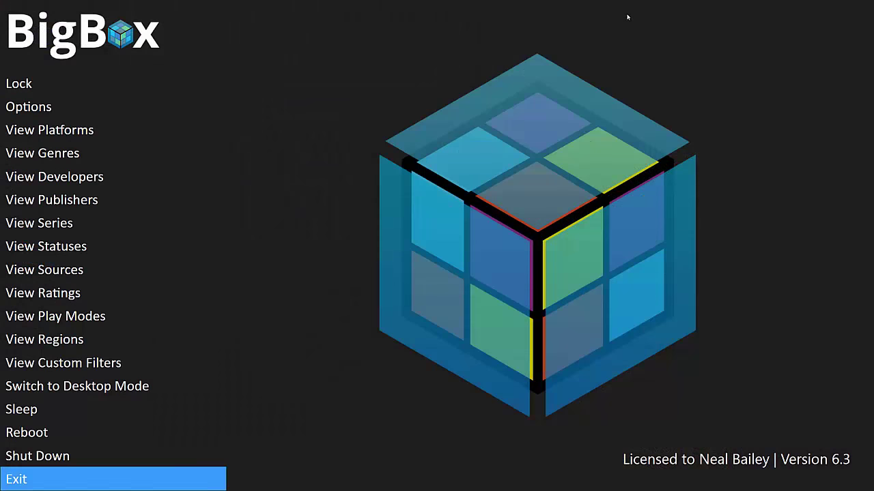
key(Return)
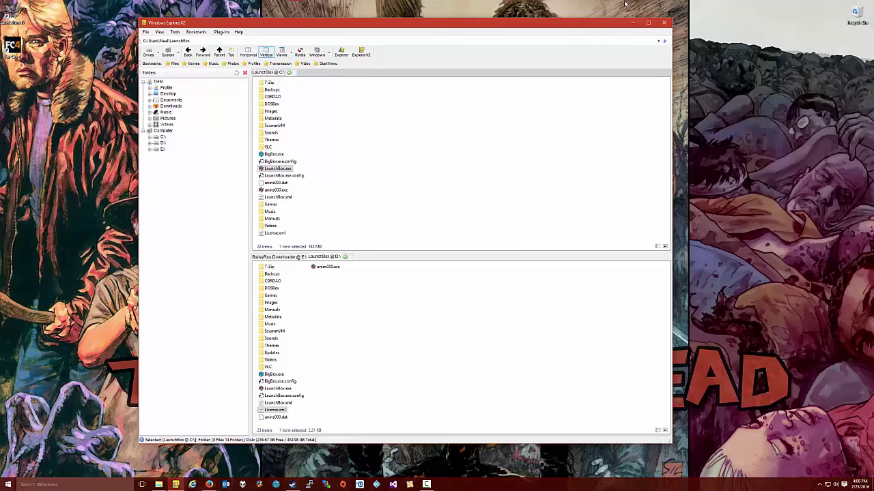
click(633, 22)
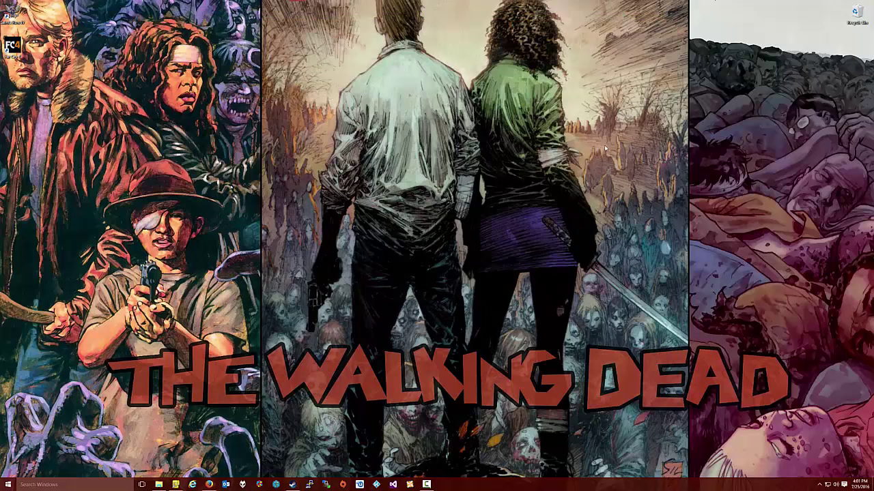